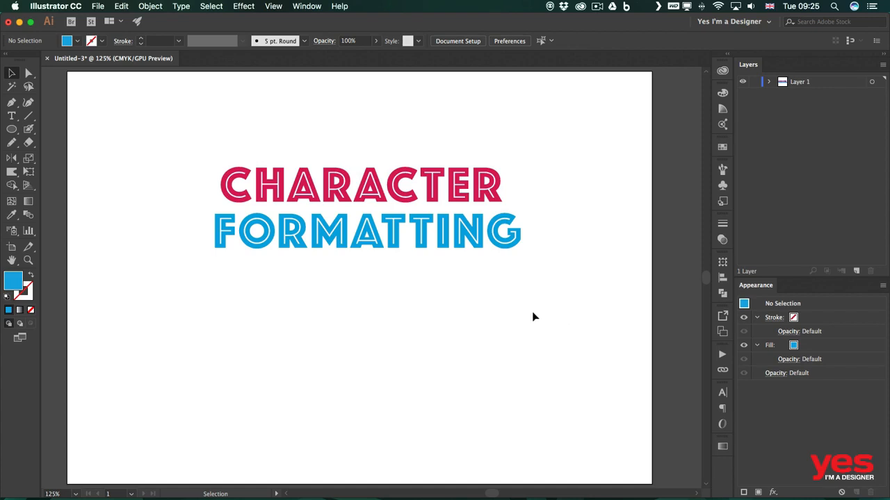
- Place a point type object with placeholder text below the heading using the Type tool
key("t")
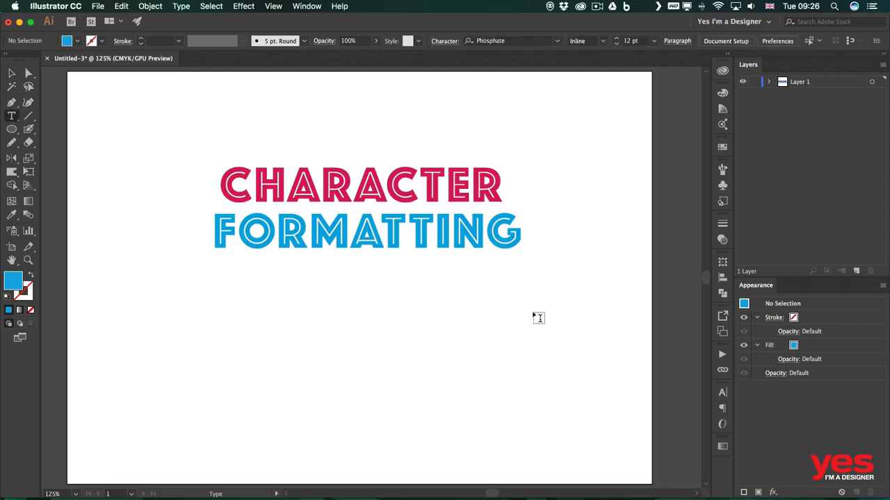
left_click(12, 117)
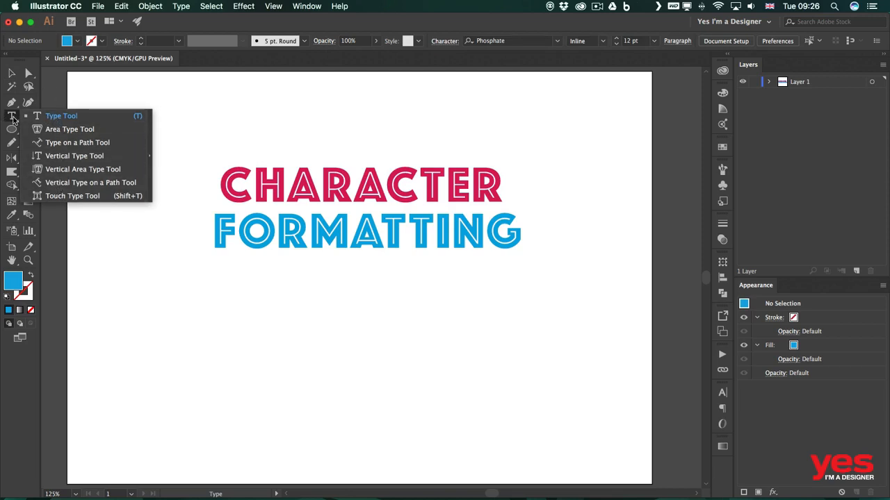
left_click(72, 118)
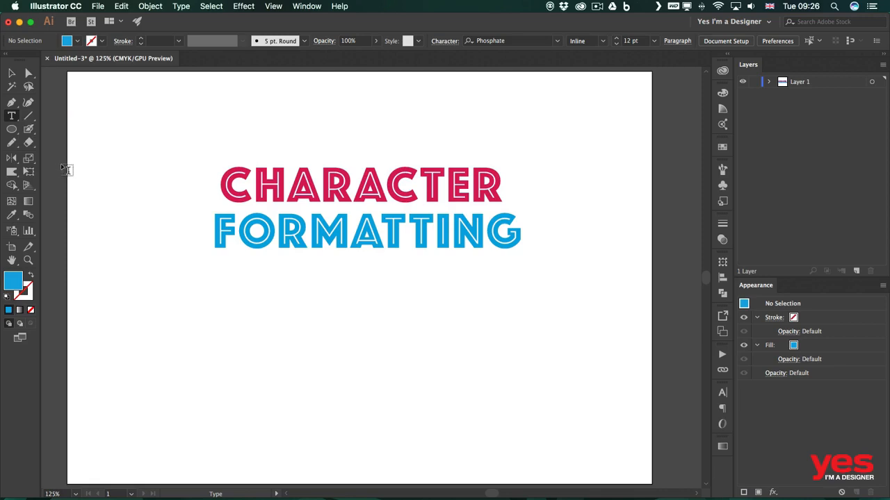
left_click(258, 300)
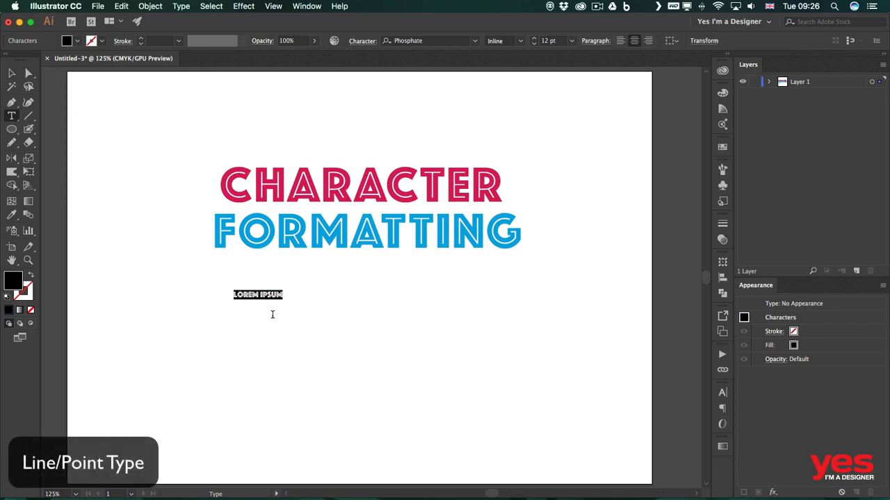
left_click(350, 283)
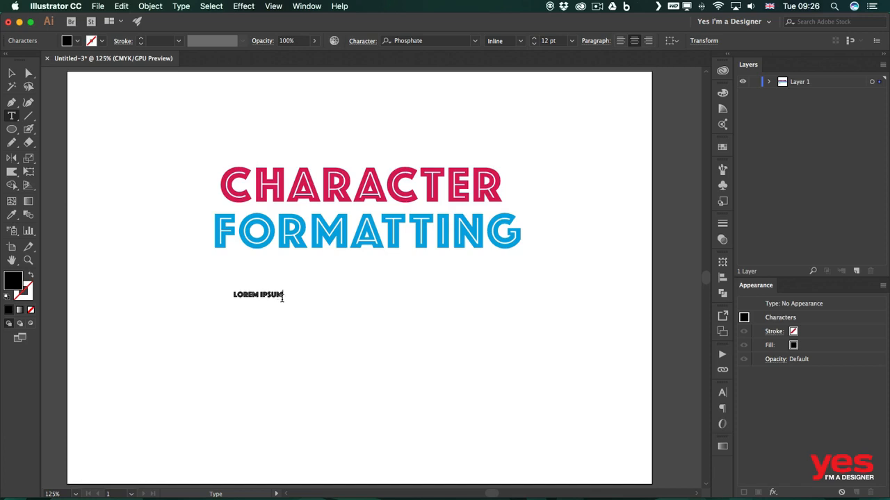
key("Escape")
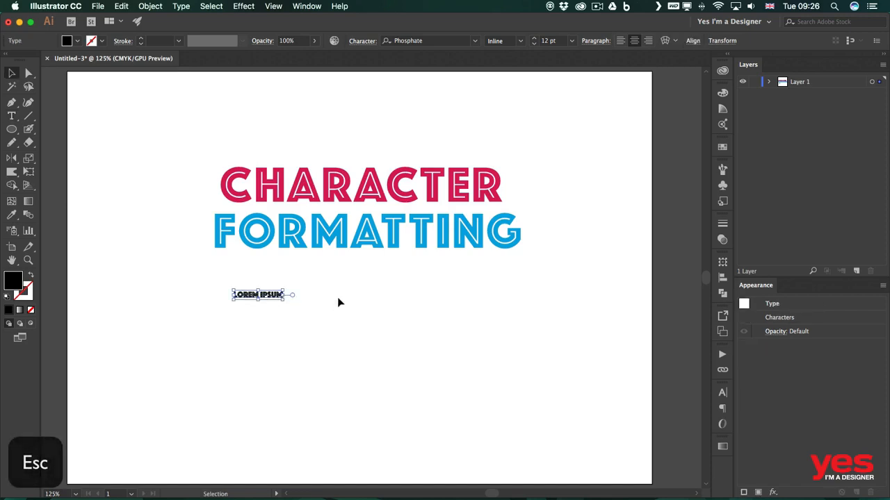
- Create a roughly square area type box with placeholder text beside the small point type, below the heading
key("t")
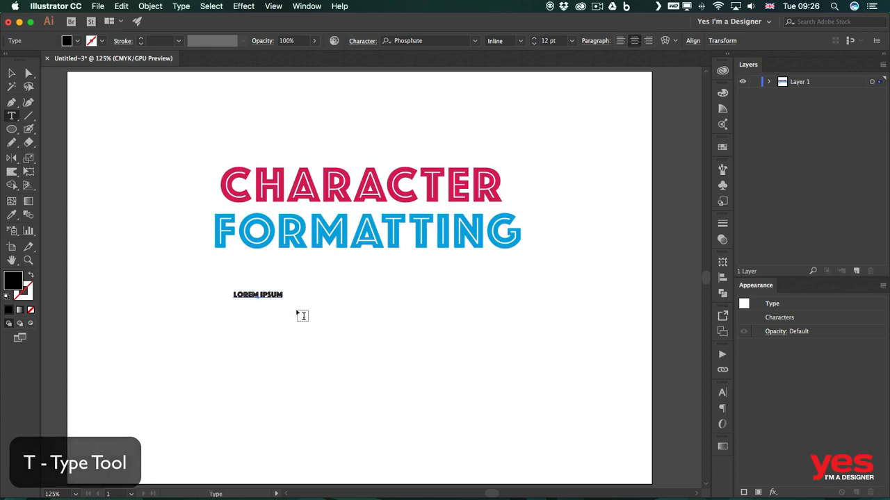
left_click_drag(316, 277, 470, 429)
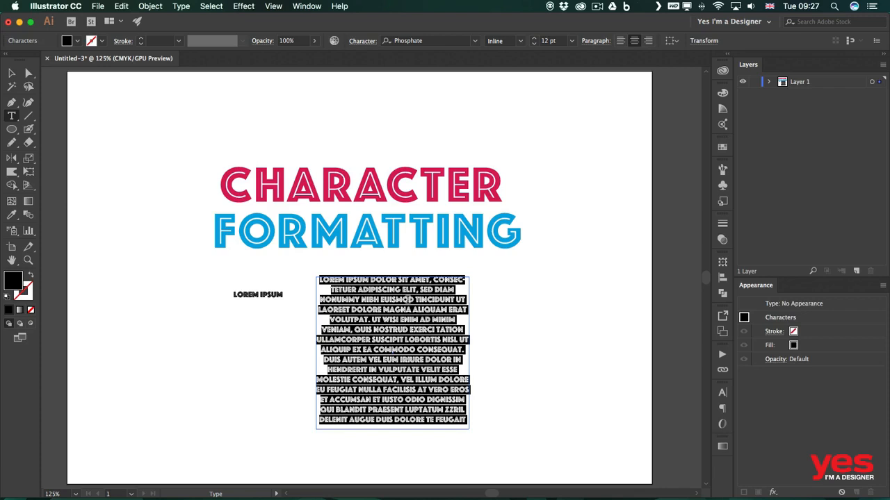
key("Escape")
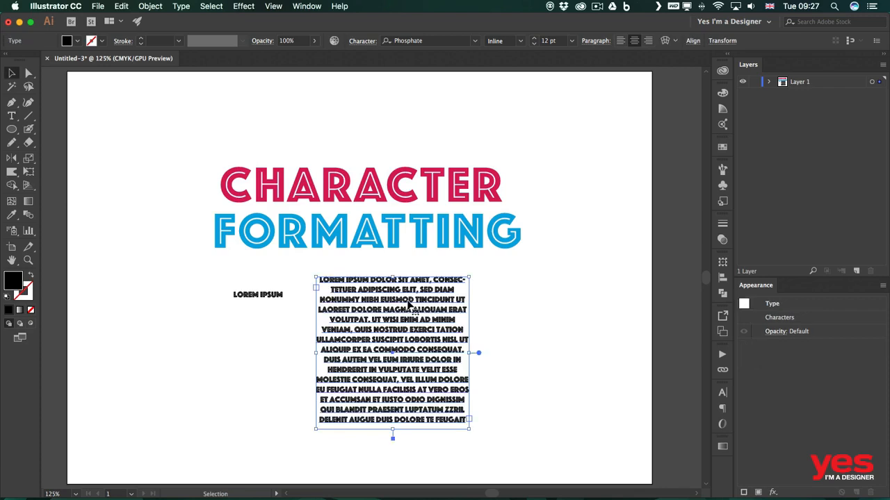
- Delete the area type box and the small placeholder point type
key("Delete")
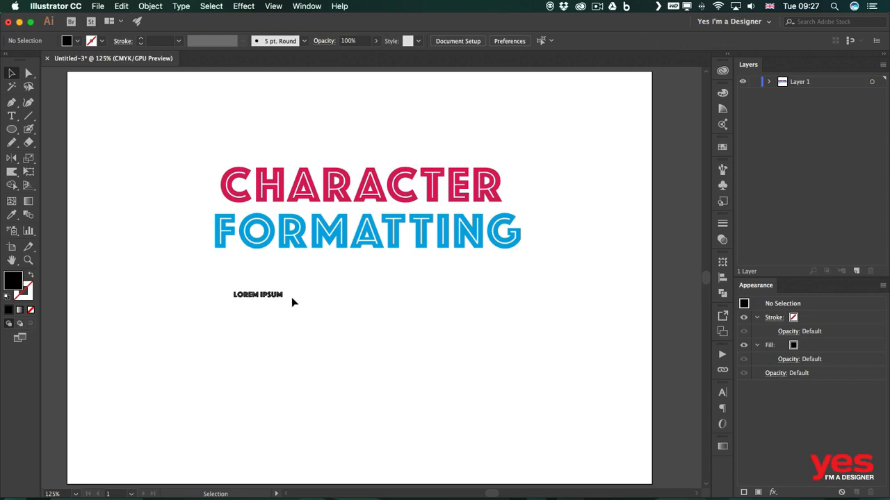
left_click(277, 297)
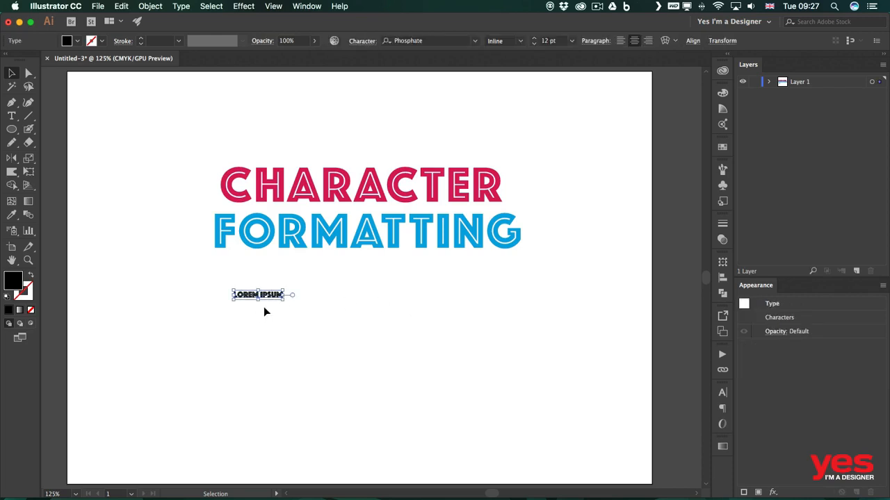
key("Delete")
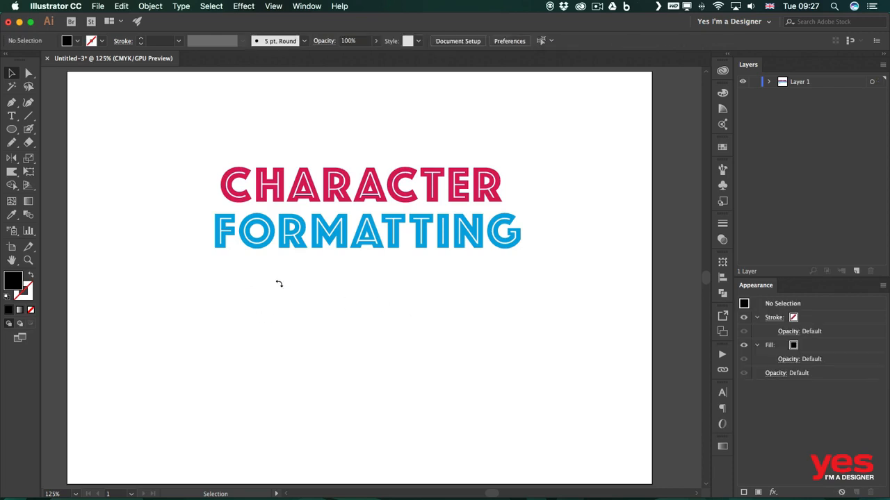
- Create a point type object reading "Line type" below the heading, and expand Layer 1 to show its contents
key("t")
left_click(319, 294)
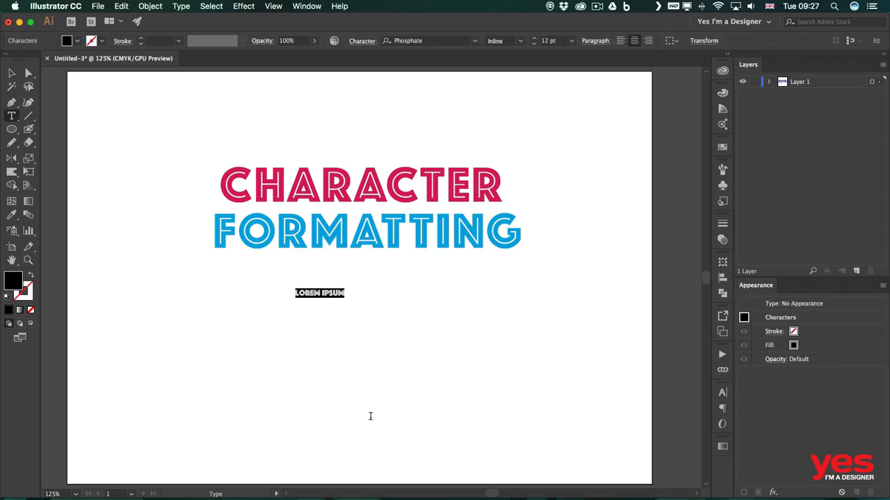
left_click(769, 83)
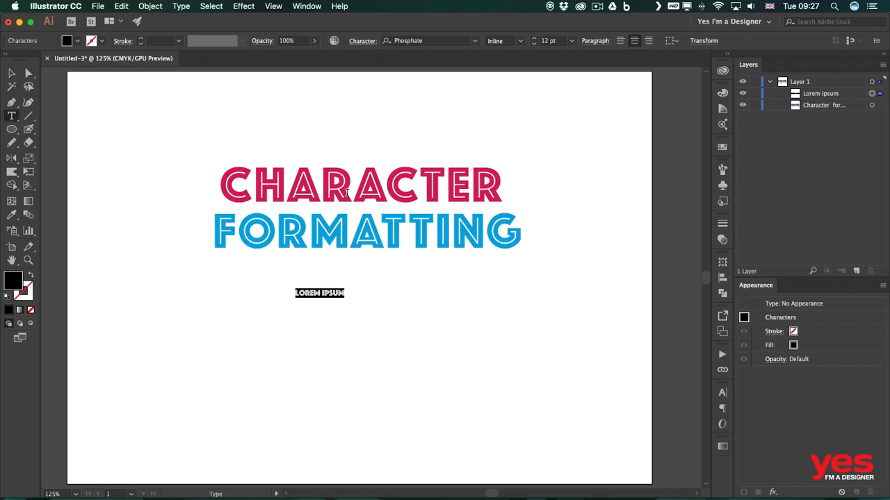
type("LINE TYPE")
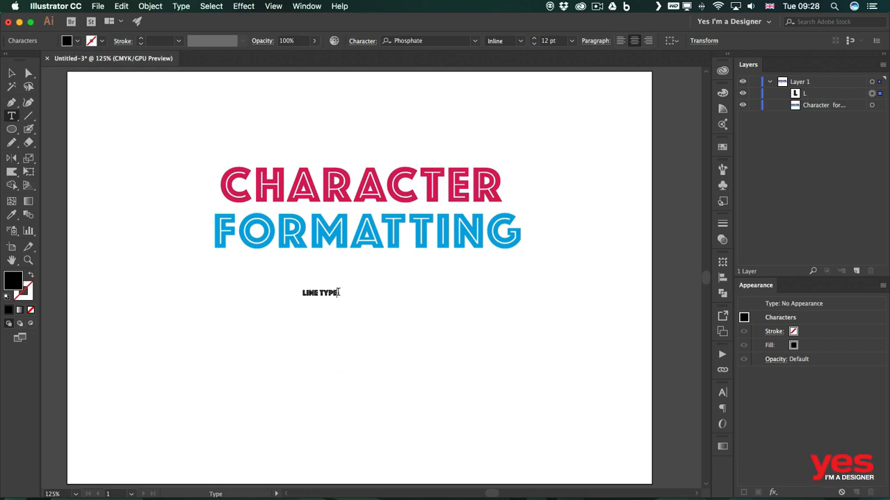
- Set the "Line type" text to the Myriad Pro font at 48 pt
left_click_drag(339, 295, 299, 292)
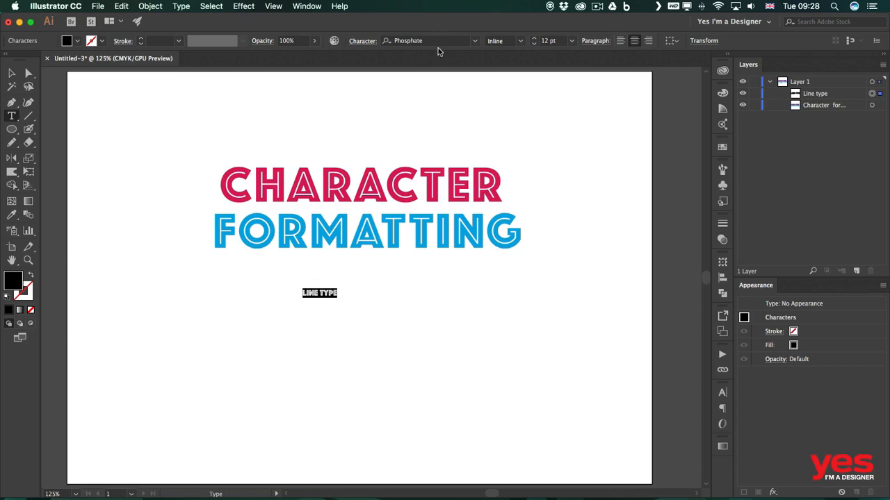
left_click(476, 42)
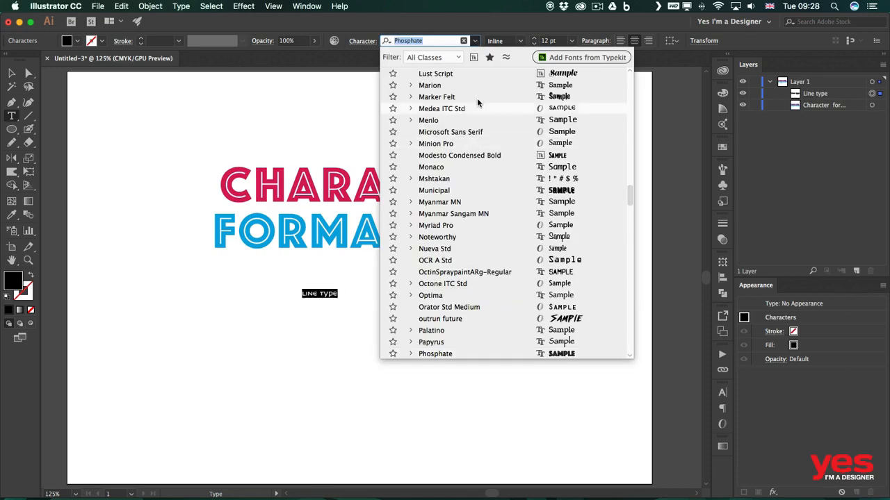
scroll(476, 101, "up", 20)
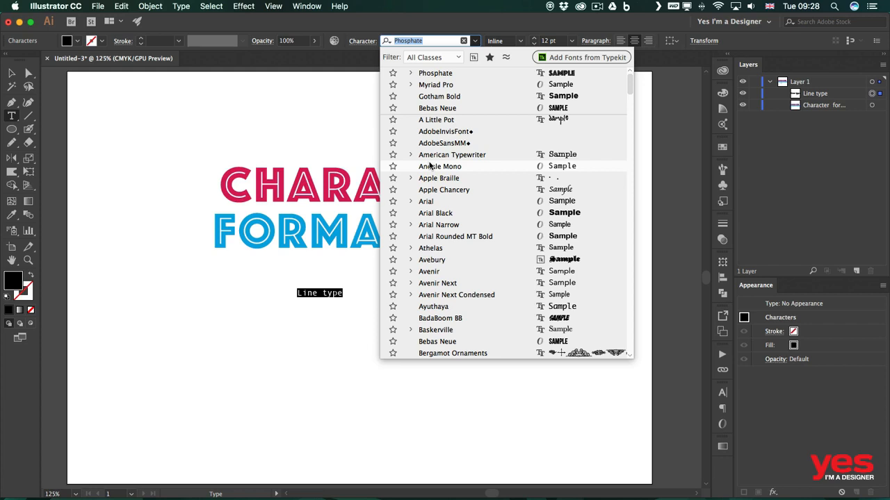
left_click(446, 85)
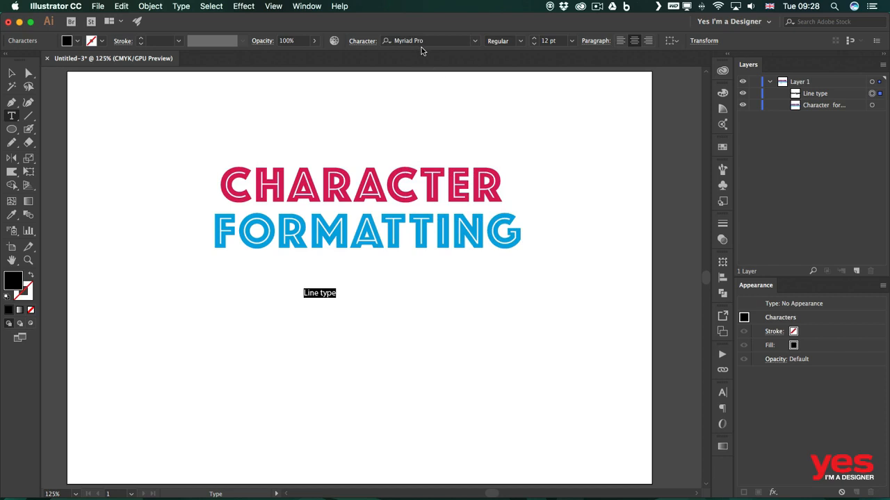
left_click(572, 42)
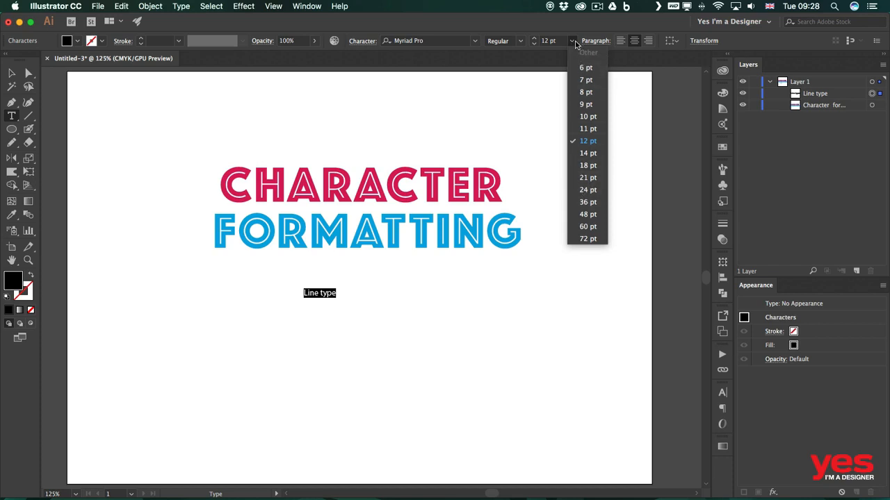
left_click(591, 214)
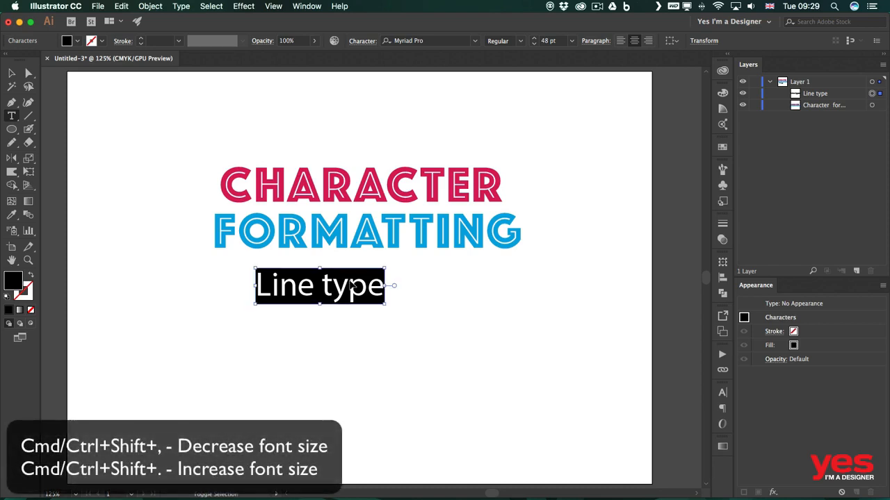
- Step the font size of the "Line type" text up and down repeatedly, finishing at 54 pt
key("super+shift+period")
key("super+shift+period")
key("super+shift+period")
key("super+shift+period")
key("super+shift+period")
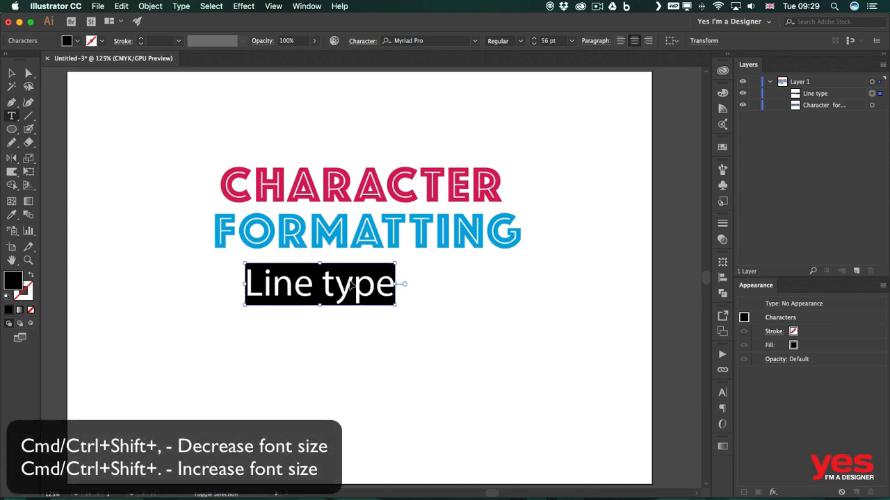
key("super+shift+comma")
key("super+shift+comma")
key("super+shift+comma")
key("super+shift+comma")
key("super+shift+comma")
key("super+shift+comma")
key("super+shift+comma")
key("super+shift+comma")
key("super+shift+comma")
key("super+shift+comma")
key("super+shift+period")
key("super+shift+period")
key("super+shift+period")
key("super+shift+period")
key("super+shift+period")
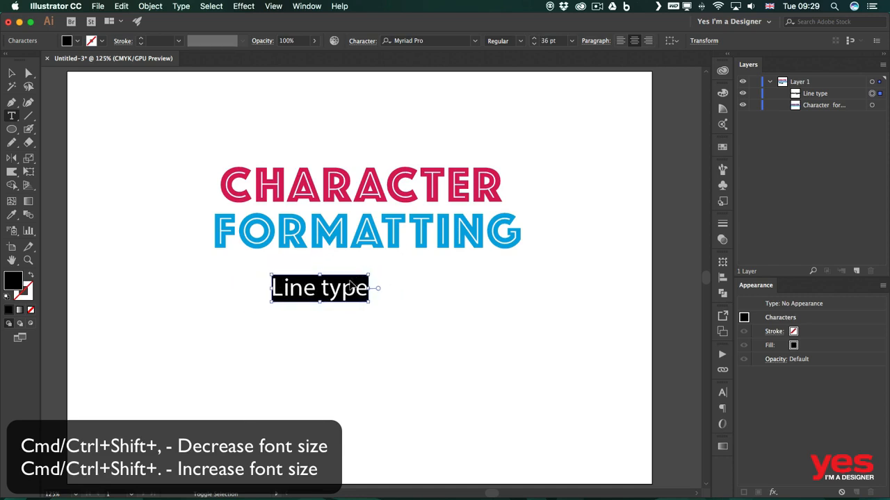
key("super+shift+period")
key("super+shift+period")
key("super+shift+period")
key("super+shift+period")
key("super+shift+period")
key("super+shift+period")
key("super+shift+period")
key("super+shift+period")
key("super+shift+period")
key("super+shift+period")
key("super+shift+period")
key("super+shift+period")
key("super+shift+period")
key("super+shift+period")
key("super+shift+period")
key("super+shift+period")
key("super+shift+period")
key("super+shift+period")
key("super+shift+period")
key("super+shift+period")
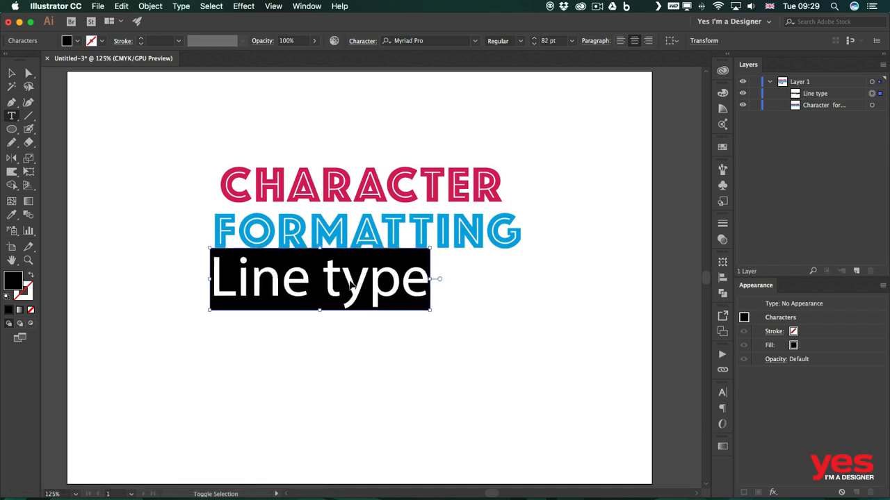
key("super+shift+comma")
key("super+shift+comma")
key("super+shift+comma")
key("super+shift+comma")
key("super+shift+comma")
key("super+shift+comma")
key("super+shift+comma")
key("super+shift+comma")
key("super+shift+comma")
key("super+shift+comma")
key("super+shift+comma")
key("super+shift+comma")
key("super+shift+comma")
key("super+shift+comma")
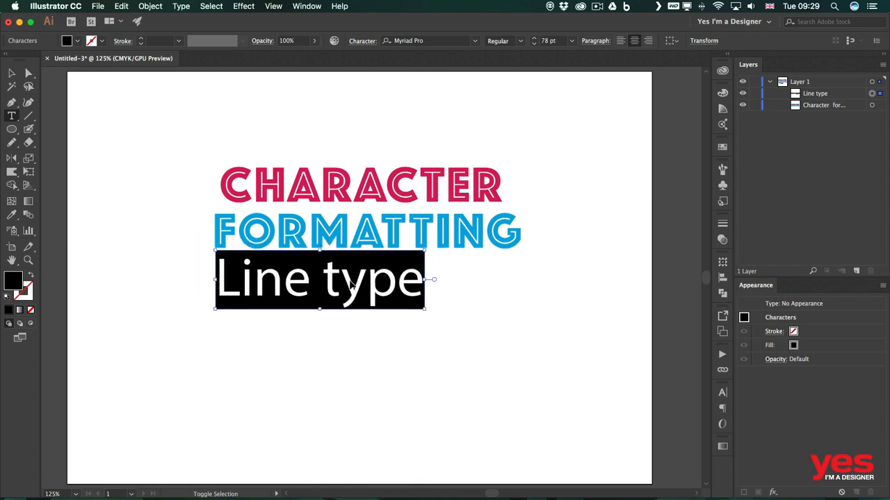
key("super+shift+comma")
key("super+shift+comma")
key("super+shift+comma")
key("super+shift+comma")
key("super+shift+comma")
key("super+shift+comma")
key("super+shift+comma")
key("super+shift+comma")
key("super+shift+comma")
key("super+shift+comma")
key("super+shift+comma")
key("super+shift+comma")
key("super+shift+comma")
key("super+shift+comma")
key("super+shift+comma")
key("super+shift+comma")
key("super+shift+comma")
key("super+shift+comma")
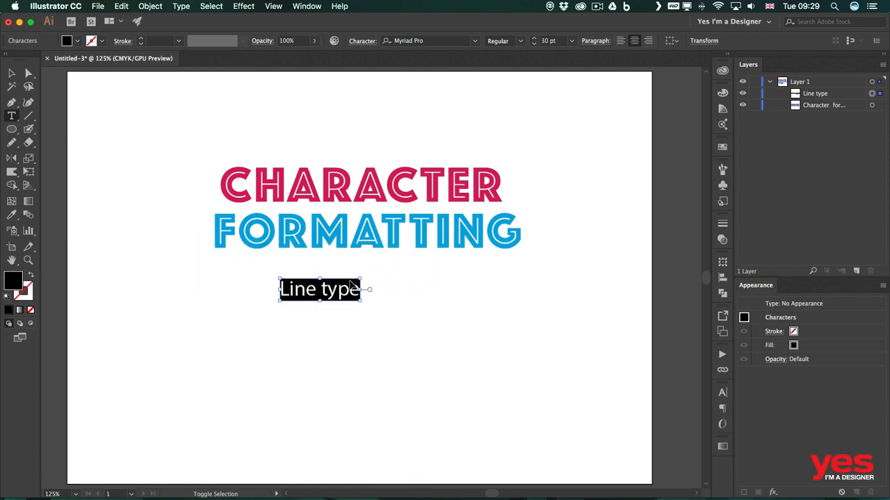
key("super+shift+period")
key("super+shift+period")
key("super+shift+period")
key("super+shift+period")
key("super+shift+period")
key("super+shift+period")
key("super+shift+period")
key("super+shift+period")
key("super+shift+period")
key("super+shift+period")
key("super+shift+period")
key("super+shift+period")
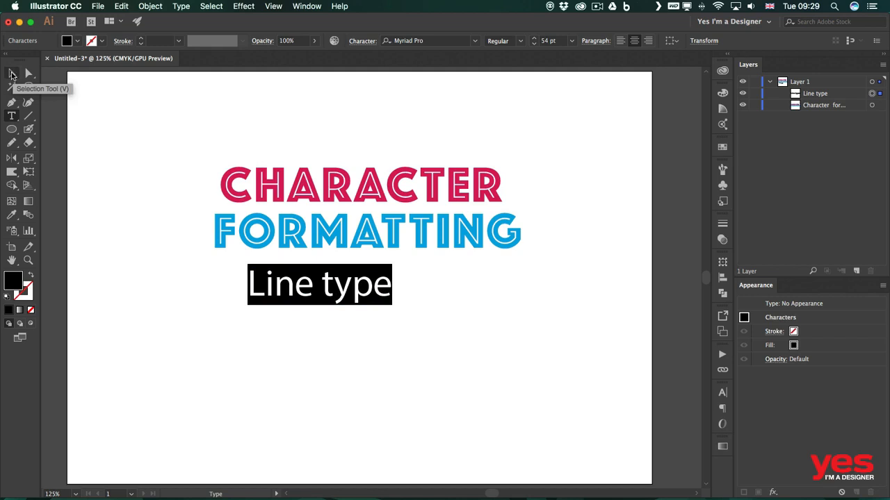
- Move the "Line type" text down clear of the heading and scale it proportionally to about 110 pt
left_click(12, 74)
left_click_drag(276, 292, 320, 320)
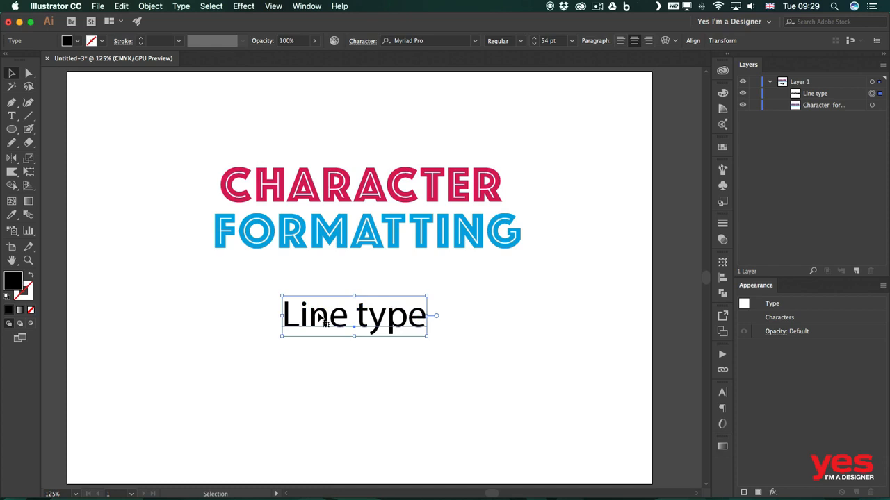
key("shift")
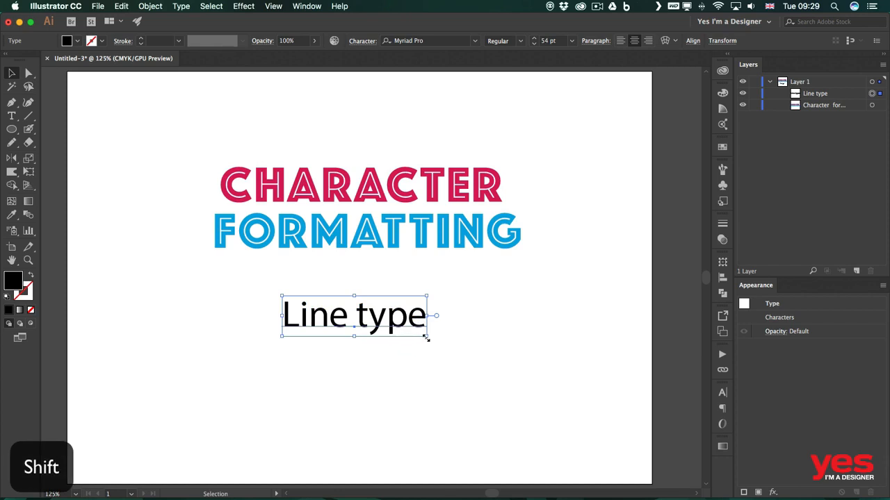
left_click_drag(426, 338, 576, 403)
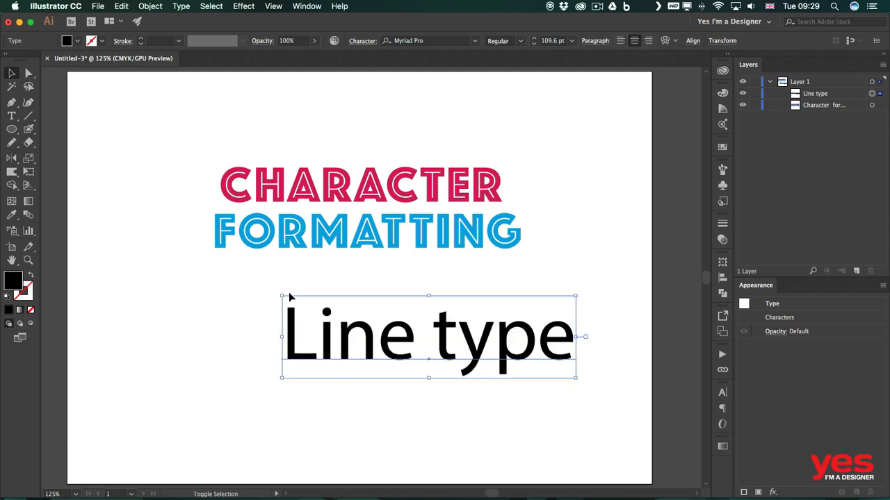
- Enlarge the "Line type" text further, center it beneath the heading, and set its font size to exactly 128 pt
left_click_drag(282, 296, 232, 277)
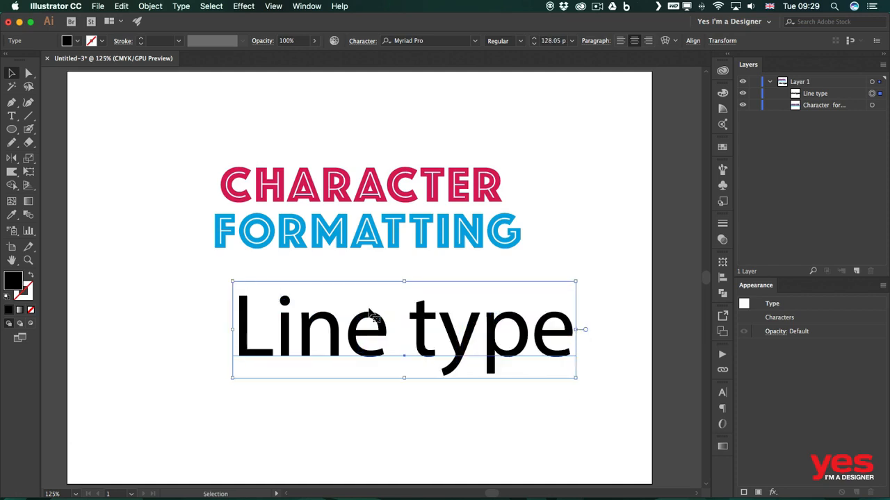
left_click_drag(362, 317, 322, 318)
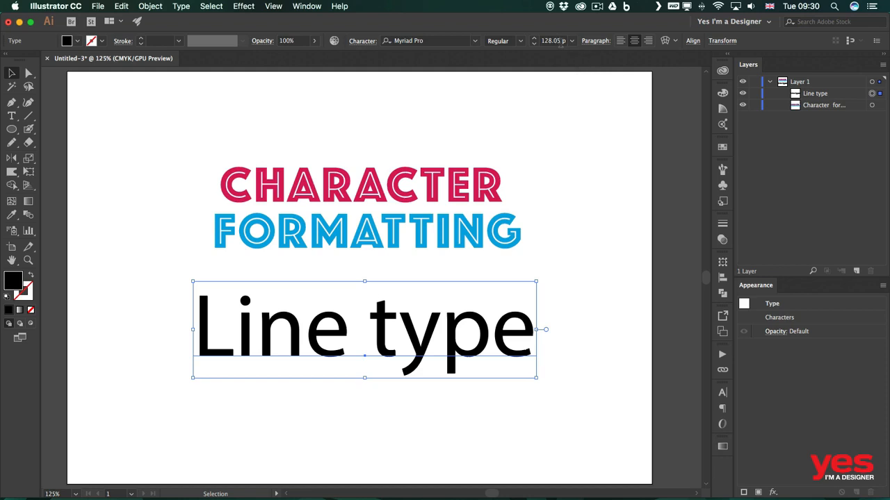
left_click(553, 42)
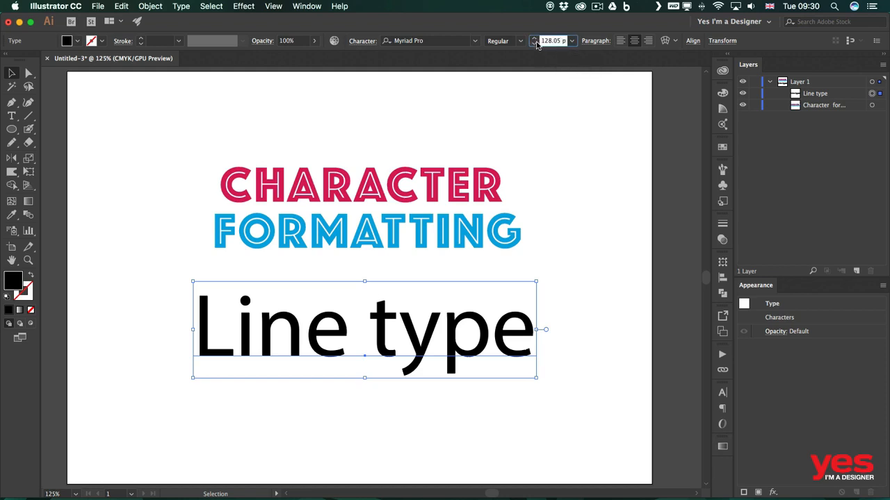
left_click(536, 44)
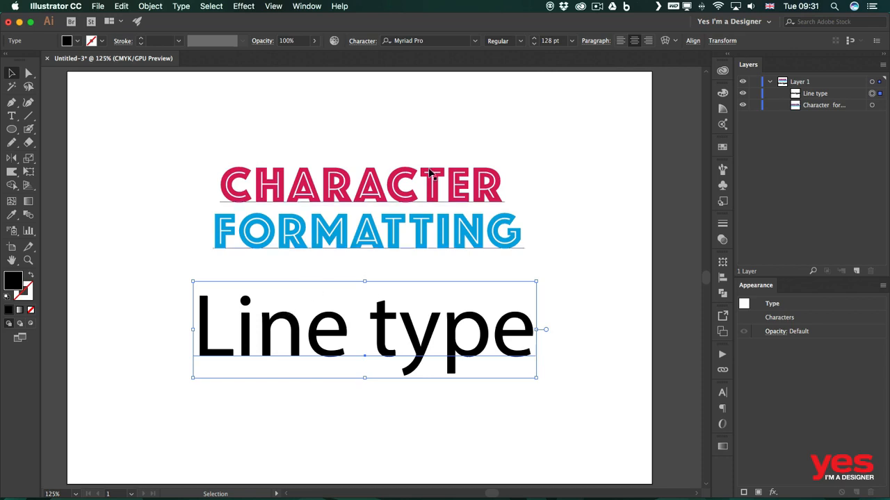
- Move the "Line type" text up slightly closer to the heading and set its font to Lithos Pro
left_click_drag(335, 351, 419, 340)
left_click(474, 41)
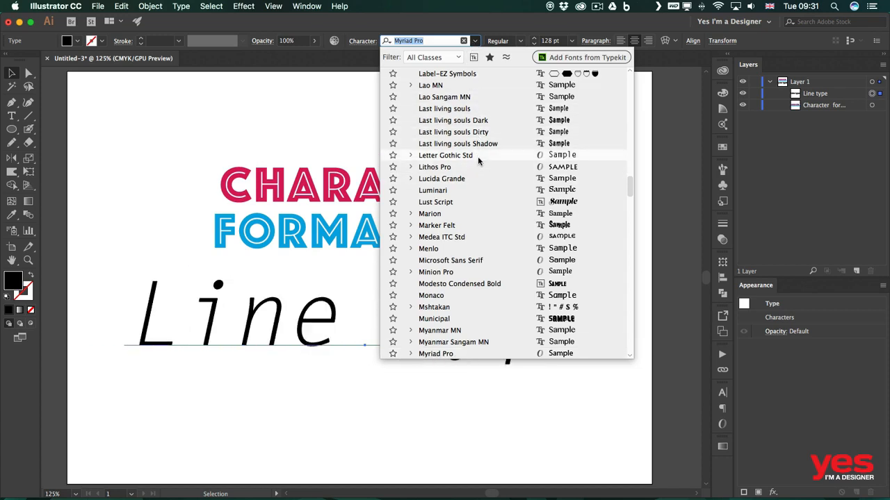
left_click(477, 167)
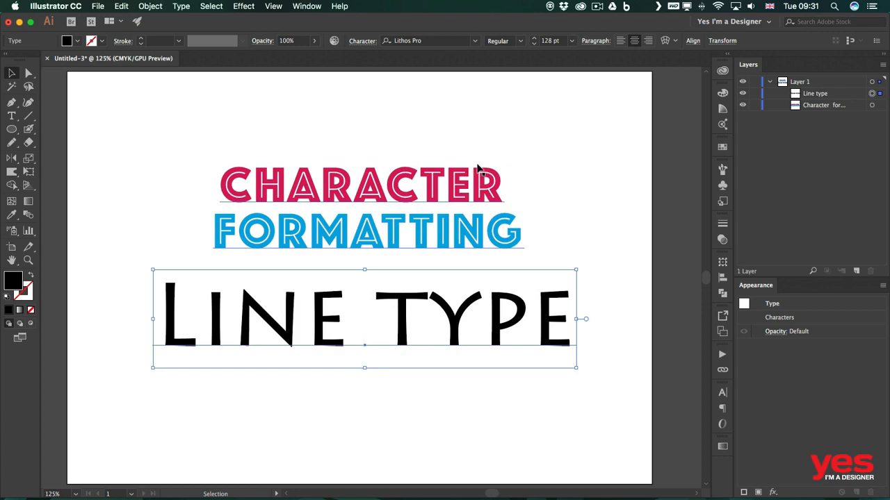
- Display the full Character options as a floating window over the artboard and collapse the remaining Paragraph and OpenType group
left_click(365, 43)
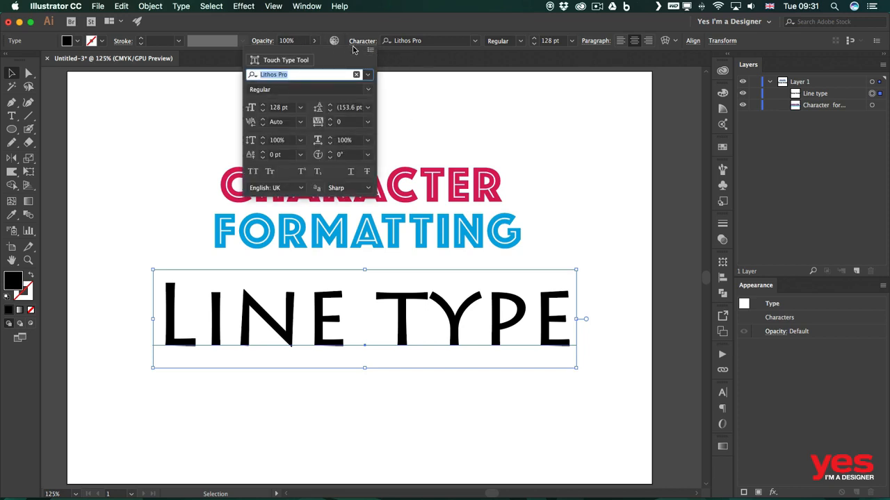
left_click(374, 29)
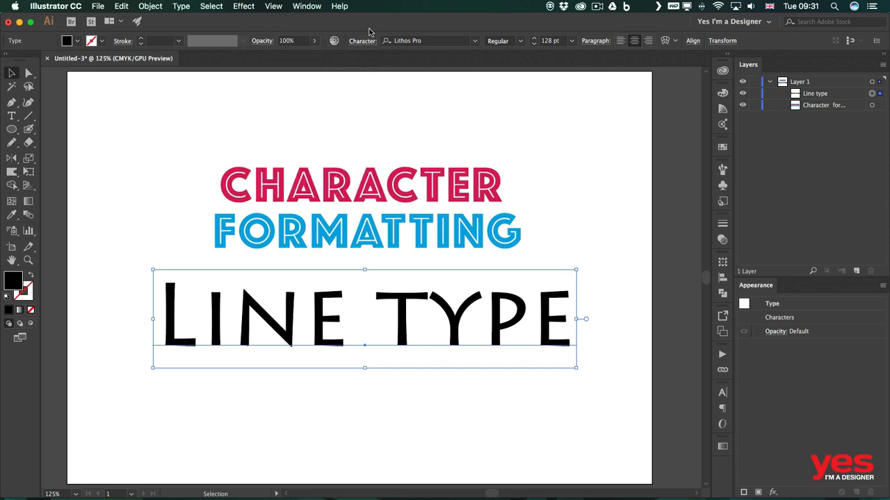
left_click(307, 6)
scroll(355, 389, "down", 5)
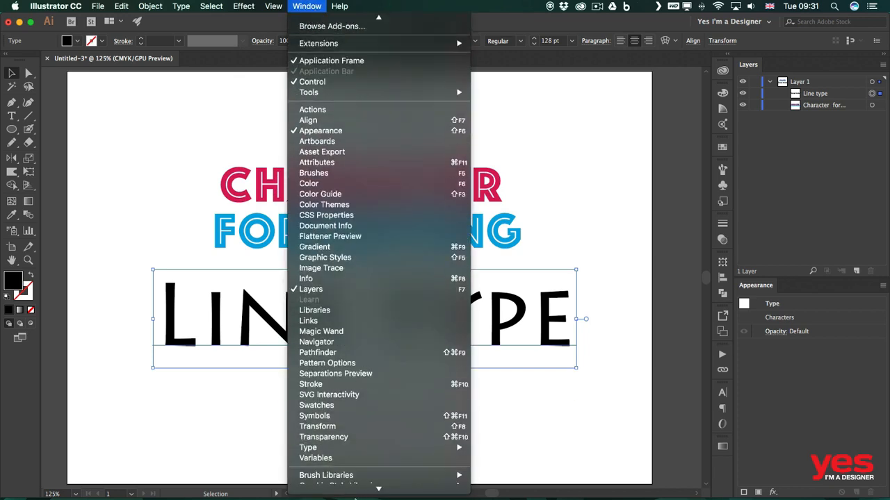
mouse_move(360, 414)
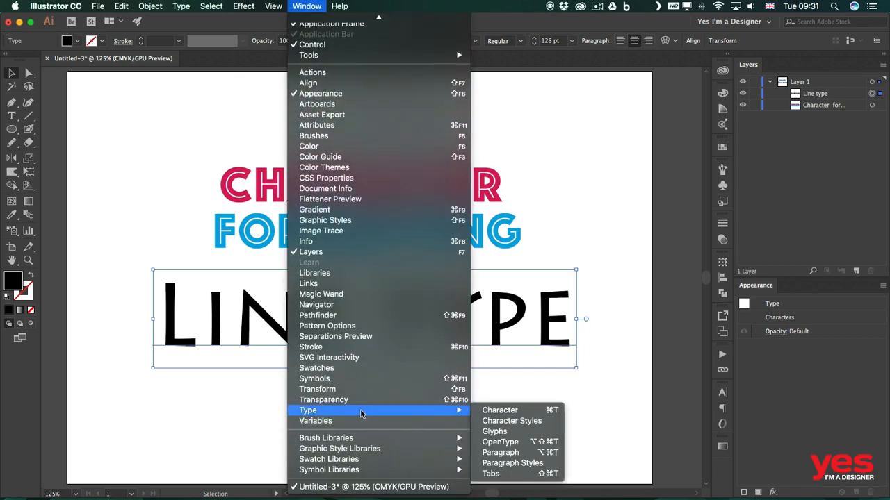
left_click(503, 411)
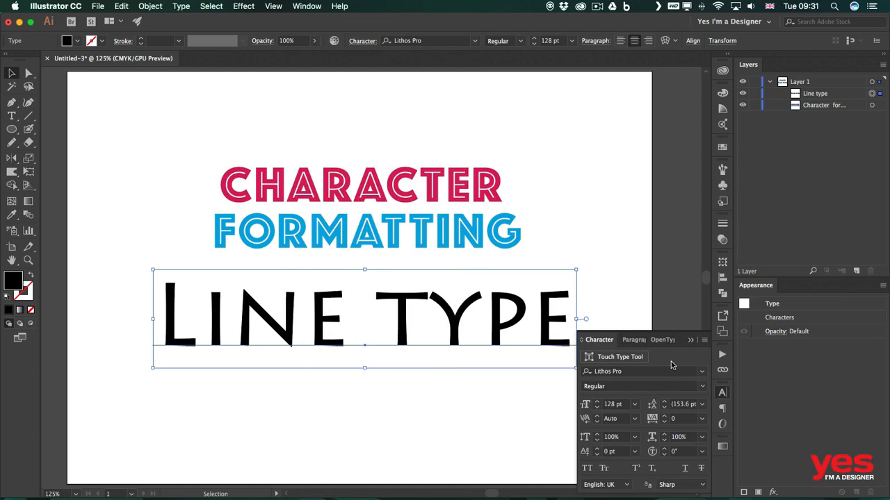
left_click_drag(602, 340, 504, 104)
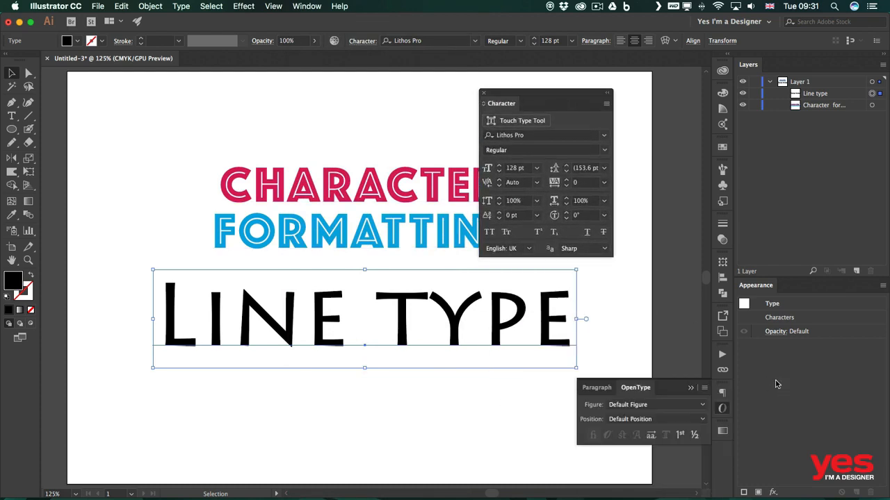
left_click(723, 409)
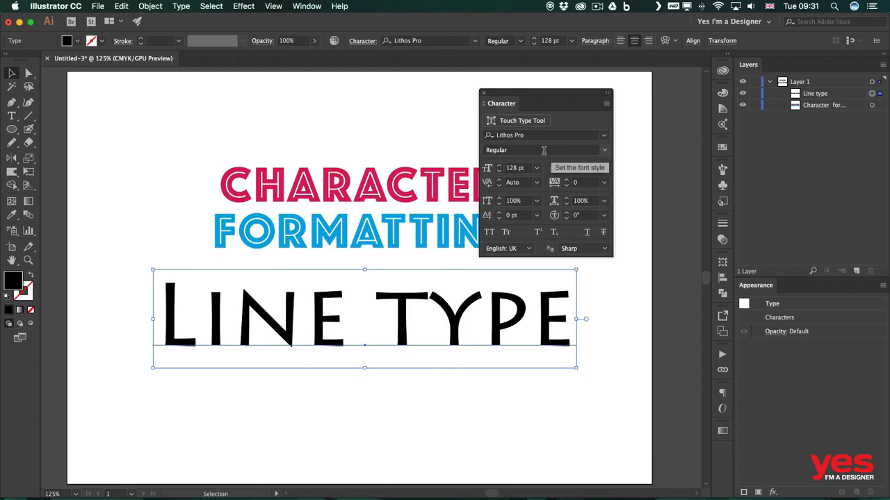
- Hide the additional options of the Character window and show them again
left_click(606, 104)
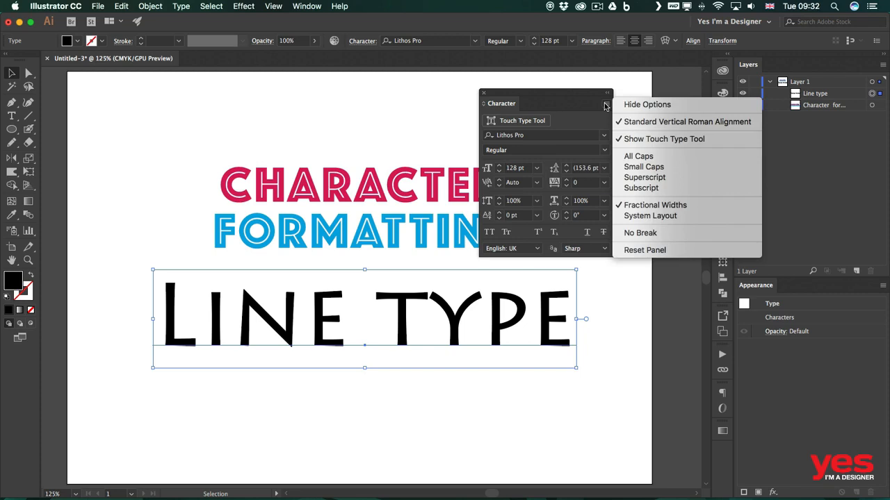
left_click(668, 105)
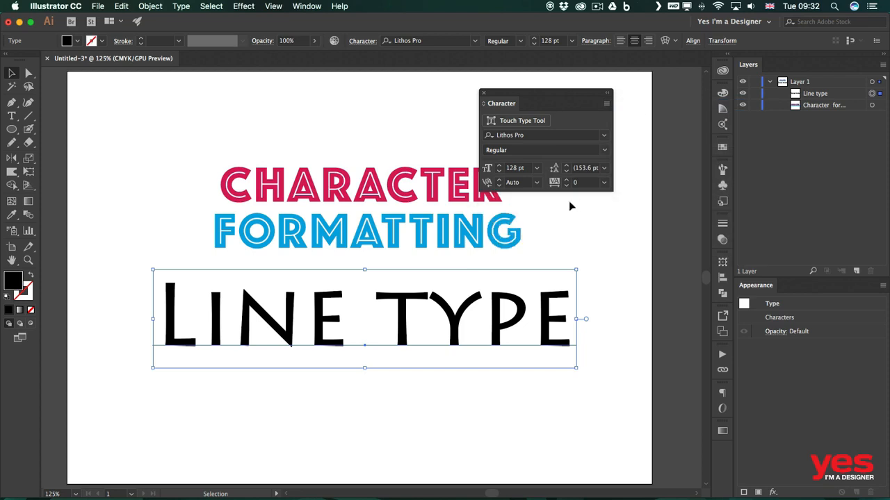
left_click(606, 105)
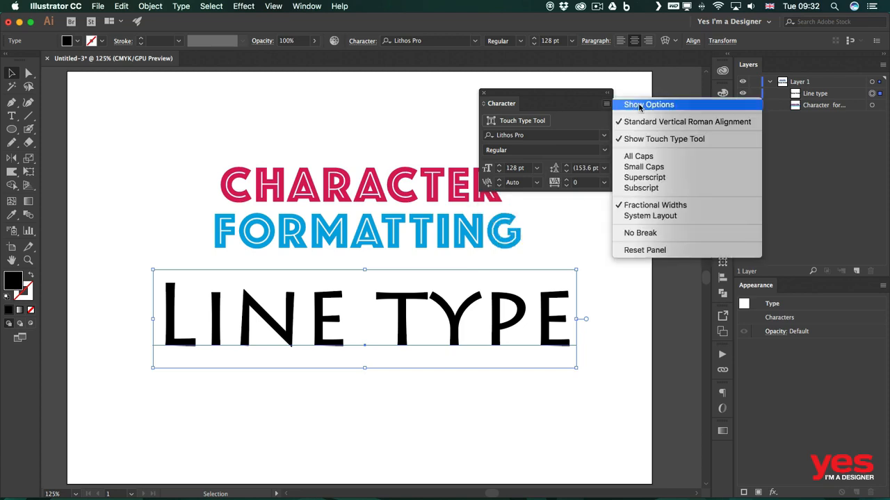
left_click(639, 105)
- Remove the Touch Type Tool from the Character window and bring it back
left_click(606, 104)
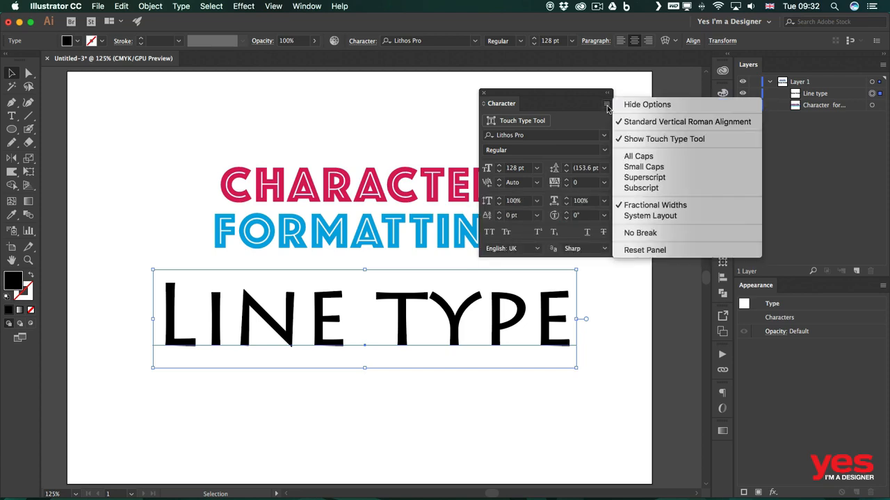
left_click(660, 138)
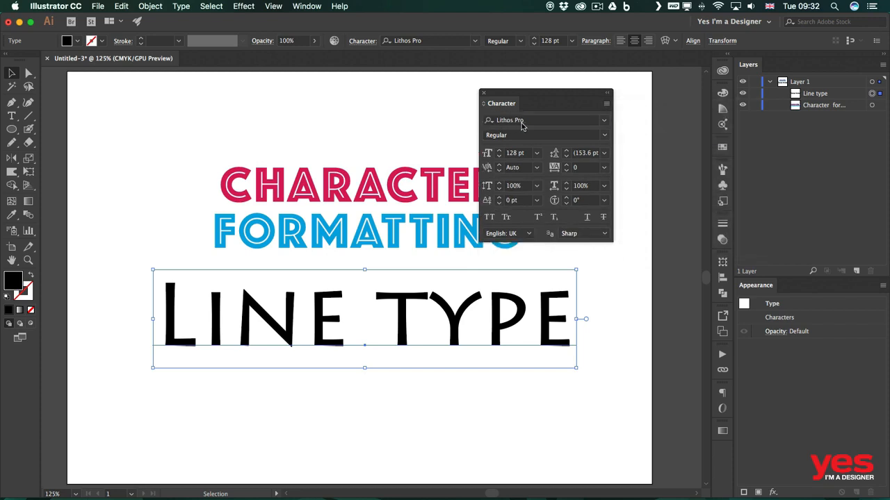
left_click(606, 104)
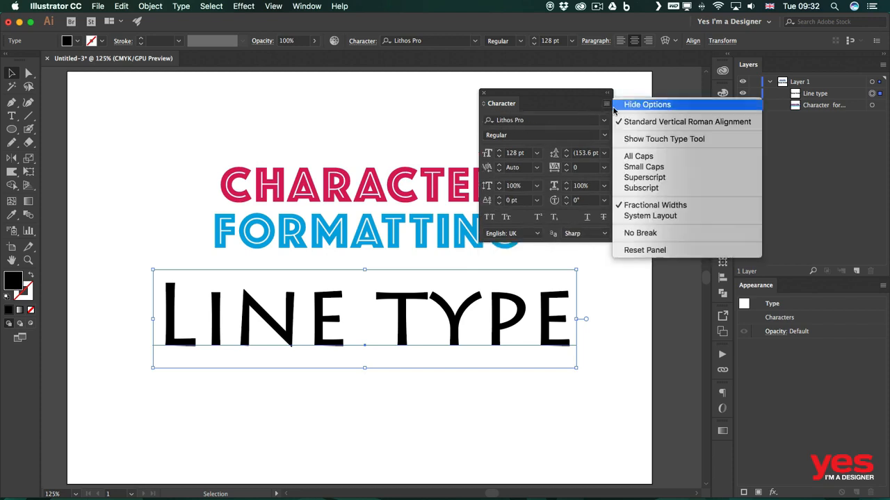
left_click(633, 139)
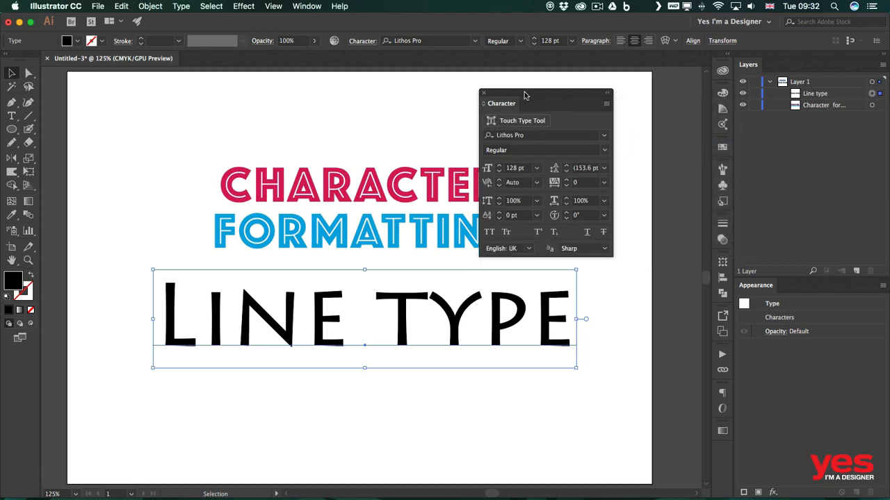
- Place the Character window clear of the heading, set the "Line type" text to the Black font style, and deselect it
left_click_drag(525, 95, 580, 89)
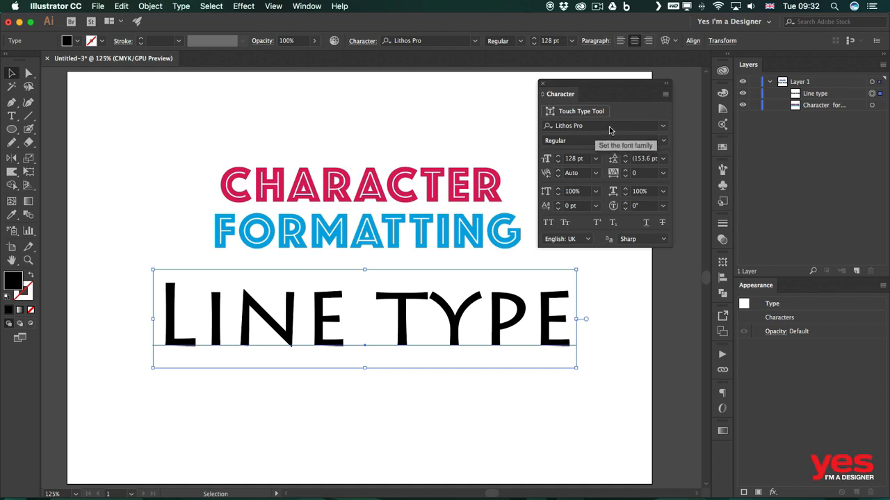
left_click(663, 141)
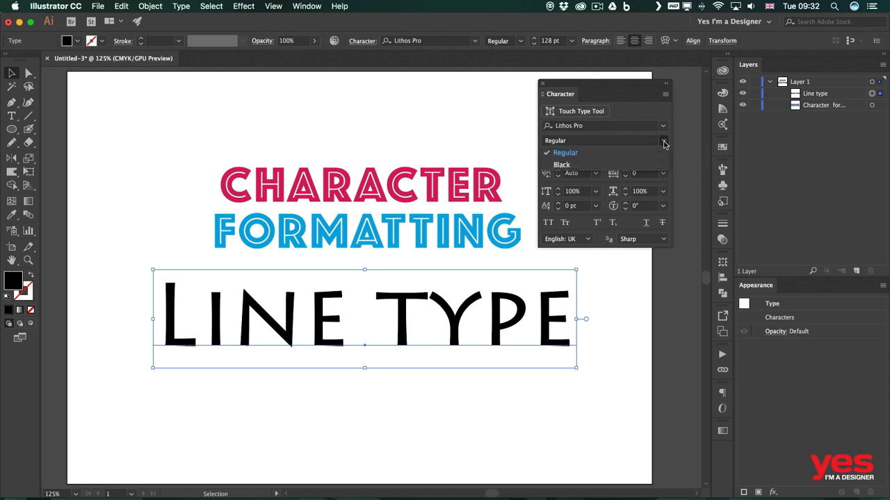
left_click(574, 165)
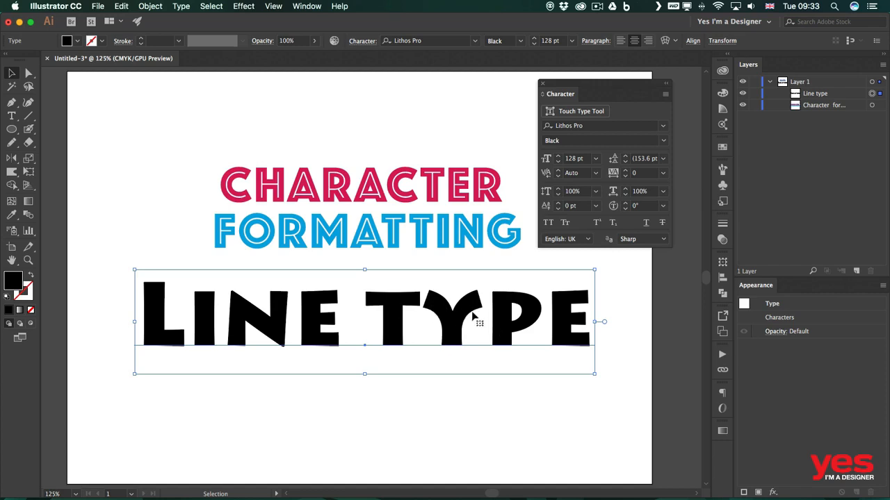
left_click(522, 426)
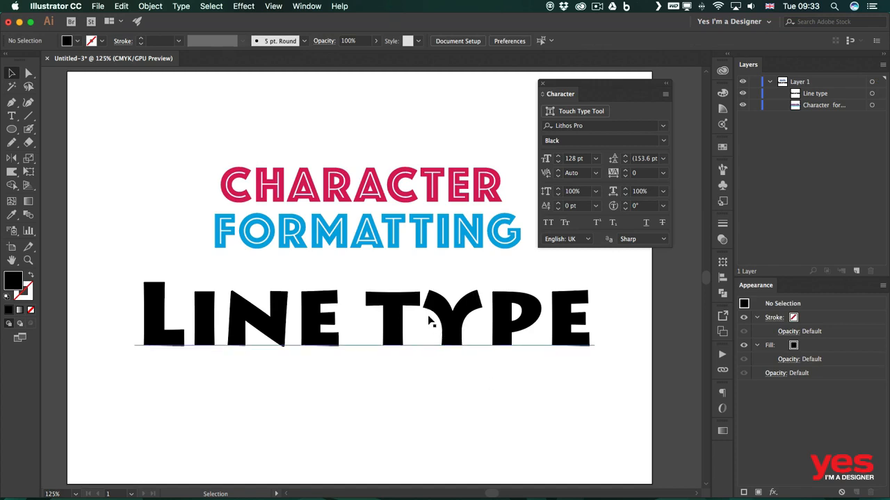
- Adjust the kerning between the "y" and "p" of "Line type" in steps of 20, finishing at -60
double_click(488, 319)
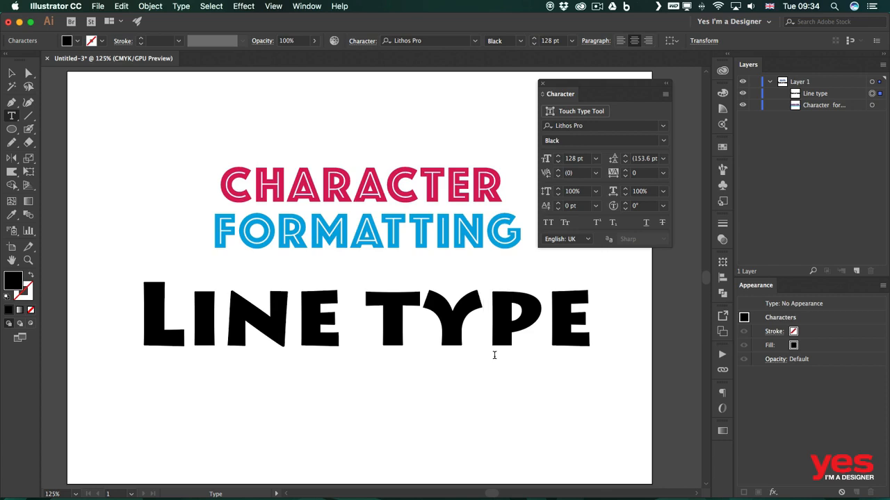
key("alt+Left")
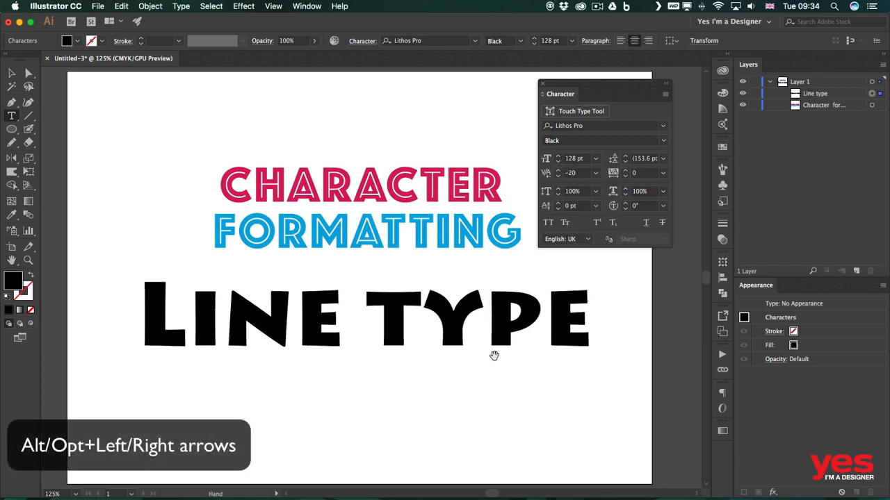
key("alt+Left")
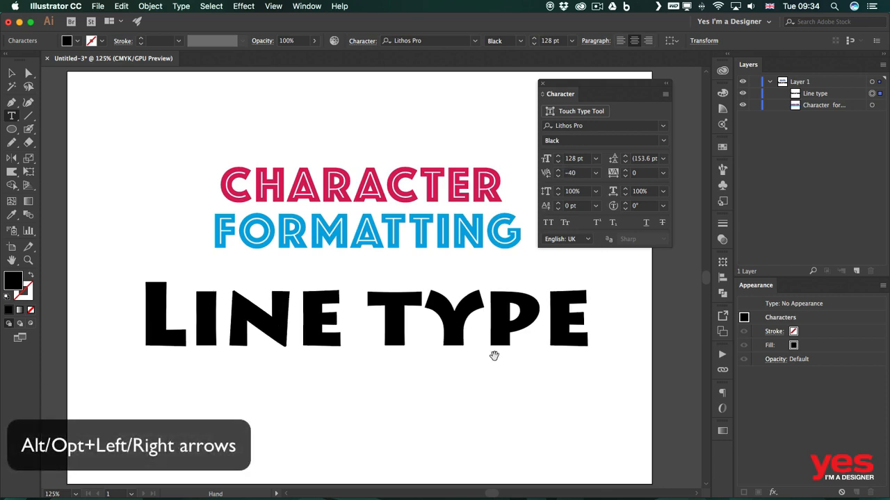
key("alt+Left")
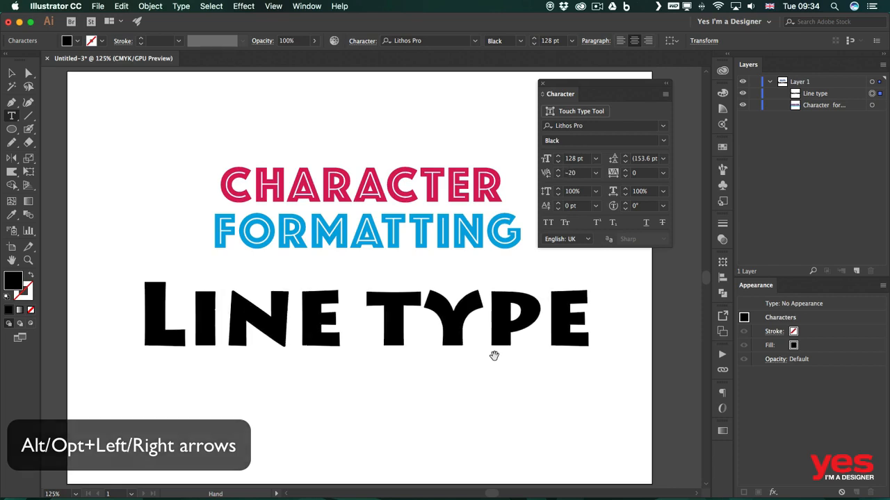
key("alt+Right")
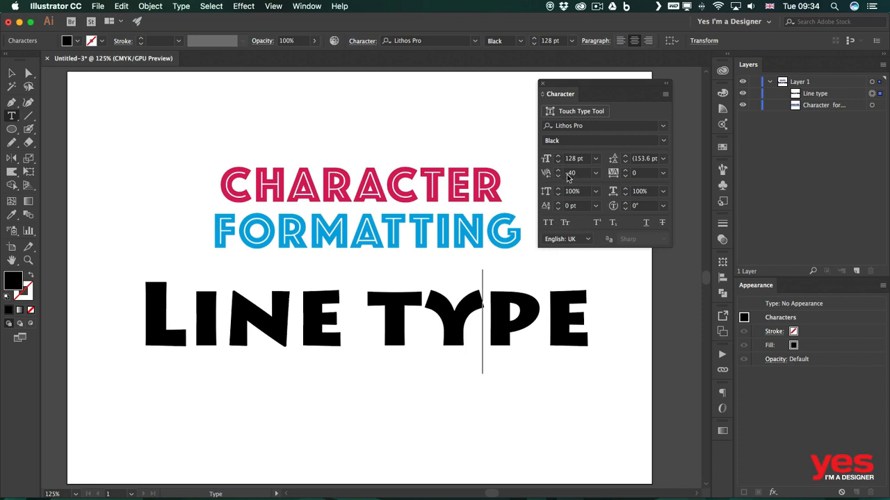
key("alt+Left")
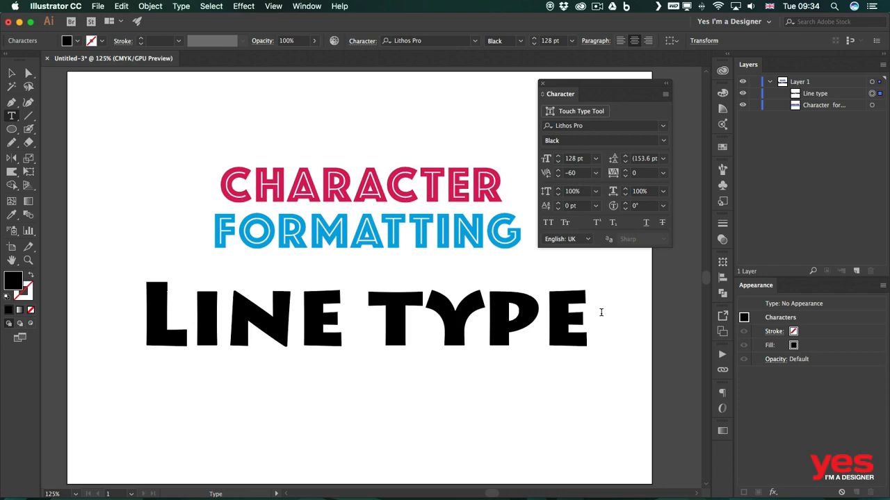
- Tighten the kerning between the "p" and the final "e" of "Line type" to -60
key("Right")
key("Left")
key("alt+Left")
key("alt+Left")
key("alt+Left")
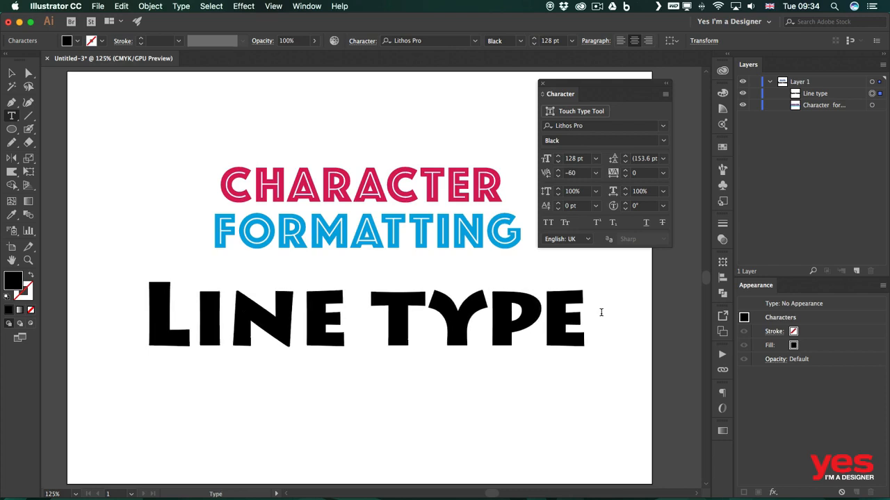
key("Left")
- Tighten the tracking of only the word "Line" to -40
left_click_drag(329, 306, 140, 295)
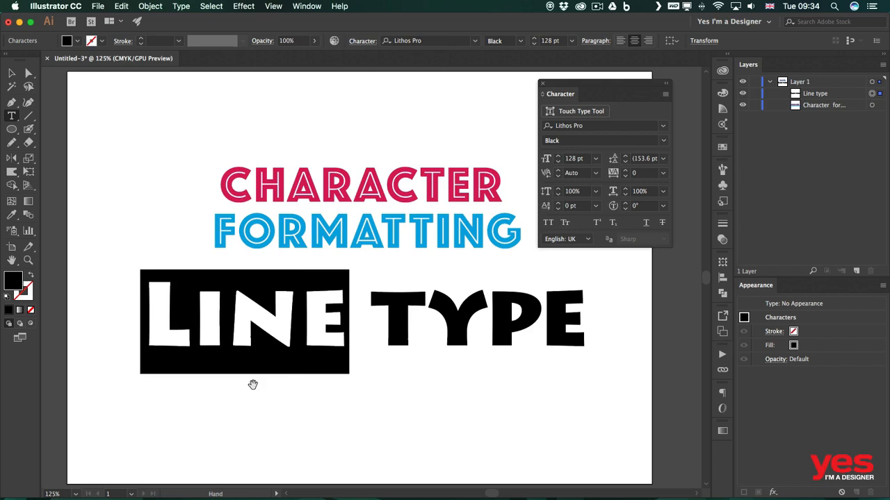
key("alt+Left")
key("alt+Left")
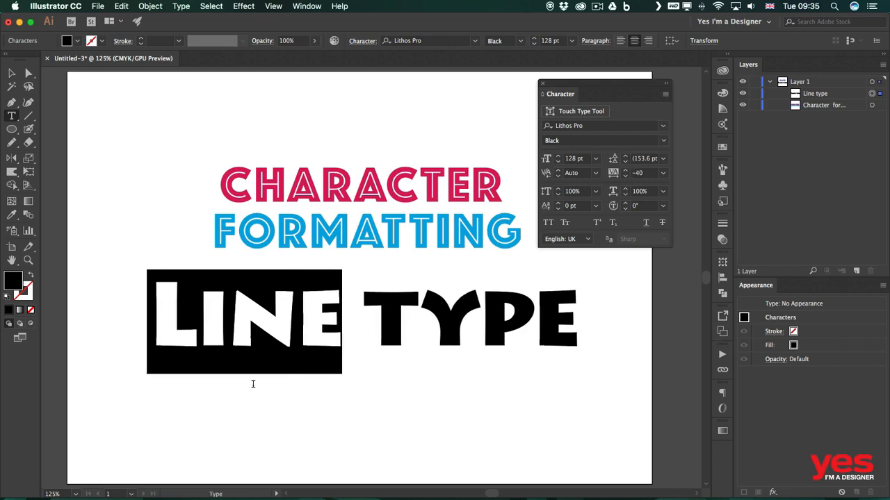
- Tighten the kerning between the "n" and "e" of the word "Line" to -20
key("Left")
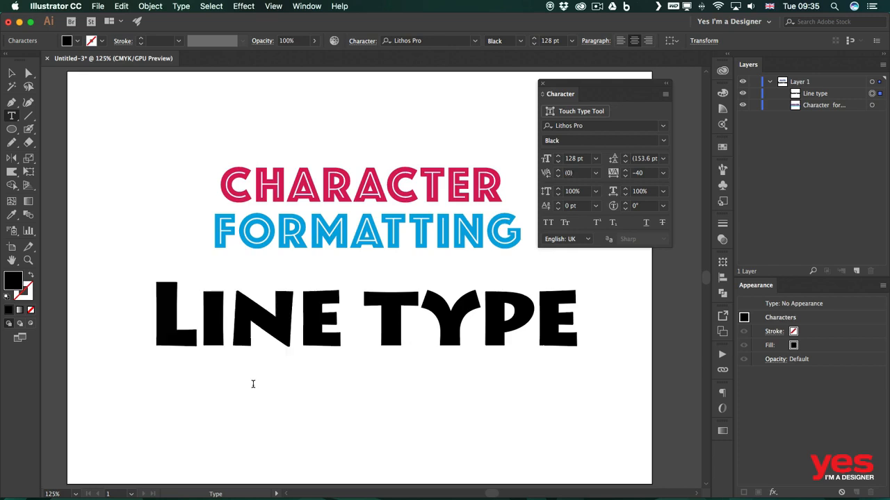
left_click(299, 317)
key("alt+Left")
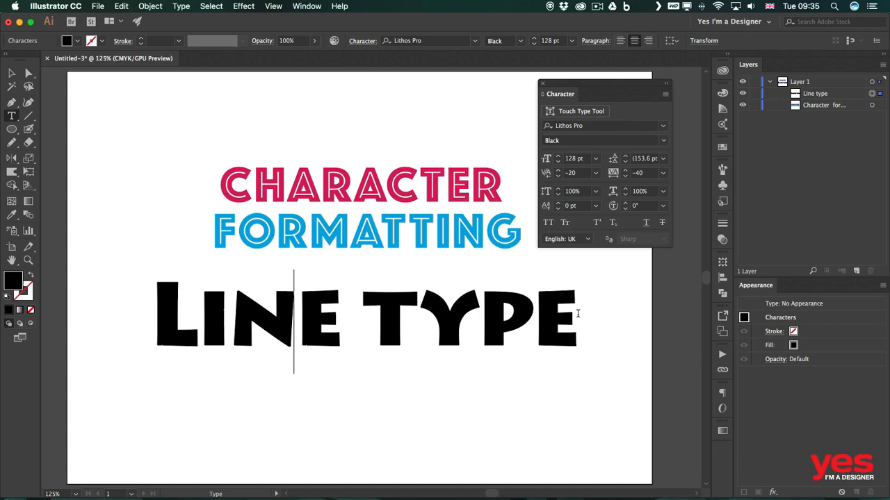
- Select the entire "Line type" text, try a tracking value of 25, and set its tracking to -25
left_click_drag(581, 314, 143, 311)
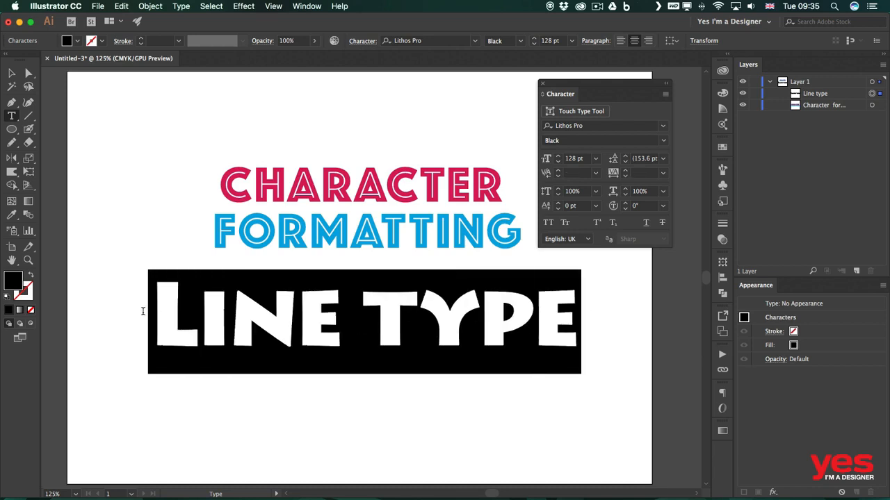
left_click(662, 173)
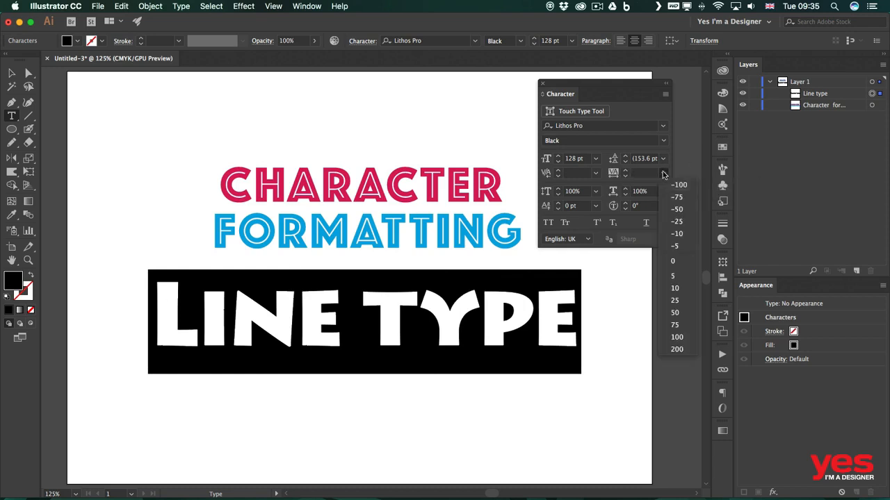
left_click(675, 301)
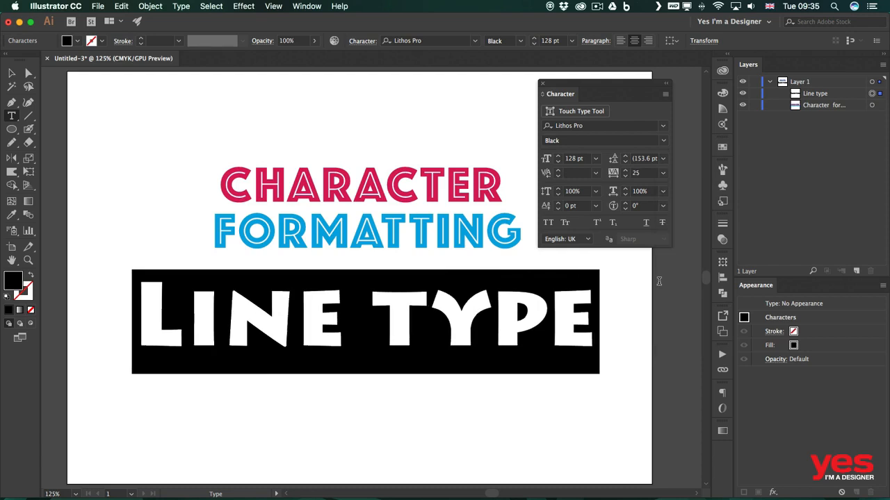
left_click(662, 173)
left_click(673, 222)
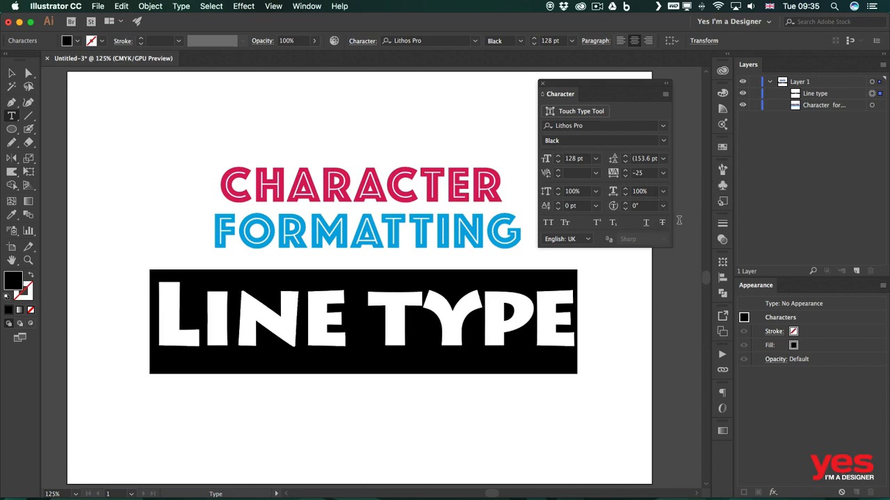
- Try a tracking of -100 on the selected "Line type" text, and set its tracking to -10
left_click(663, 173)
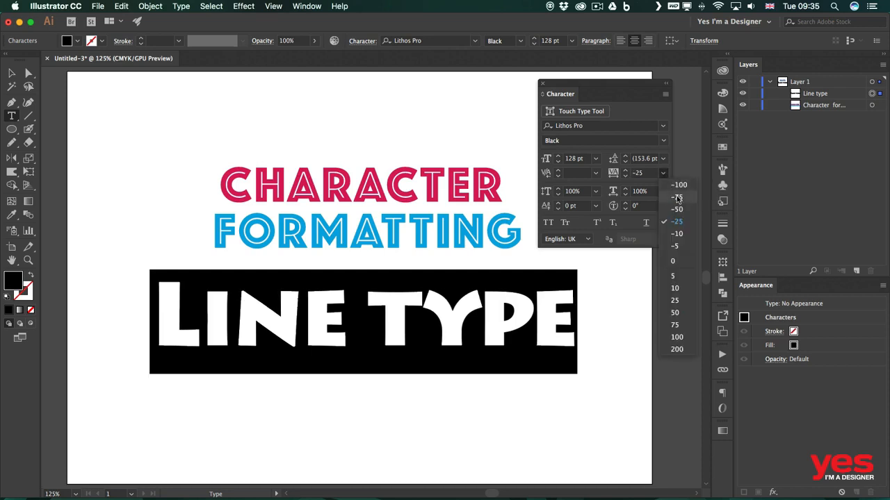
left_click(678, 185)
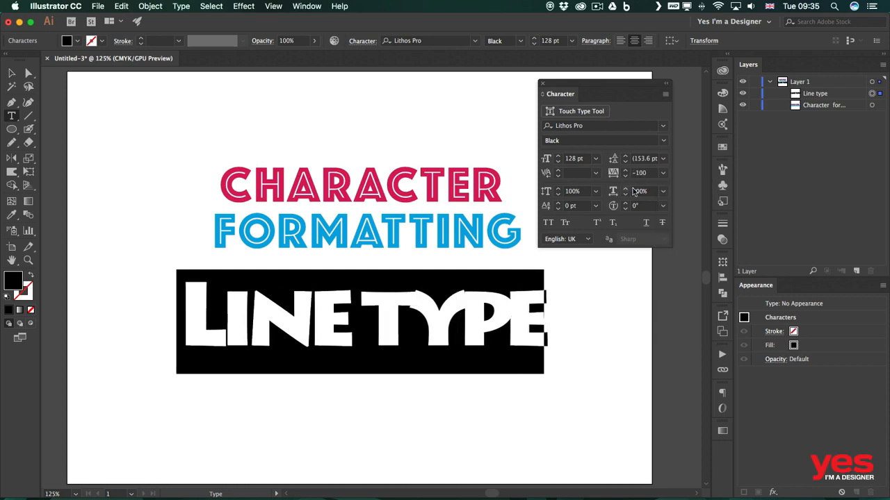
left_click(663, 173)
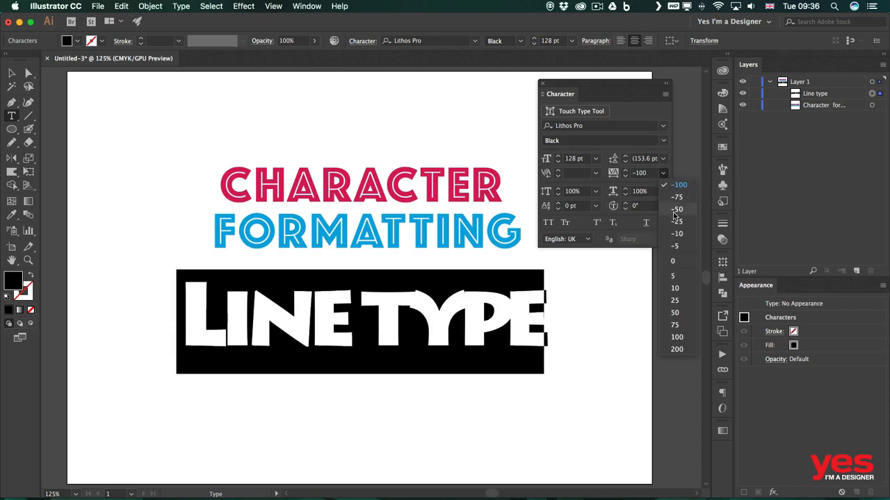
left_click(676, 233)
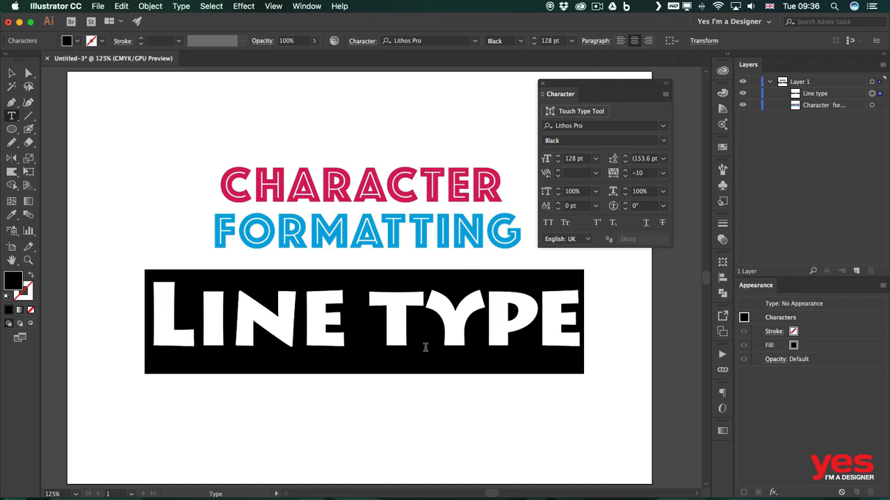
- Break the text onto two lines, with "Line" on the first and "type" on the second
left_click(383, 322)
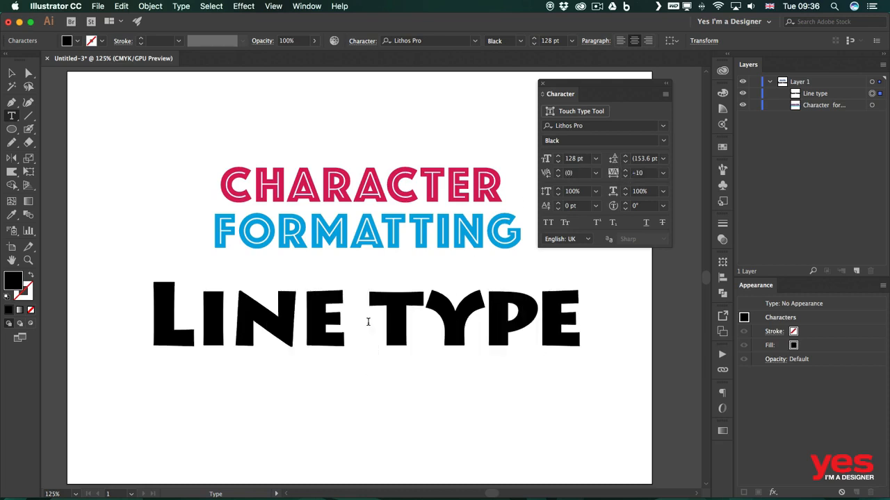
key("Return")
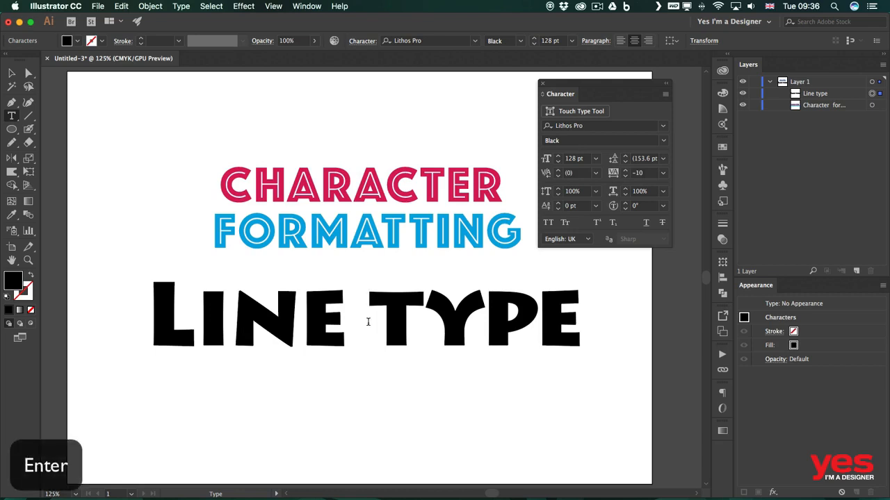
key("Return")
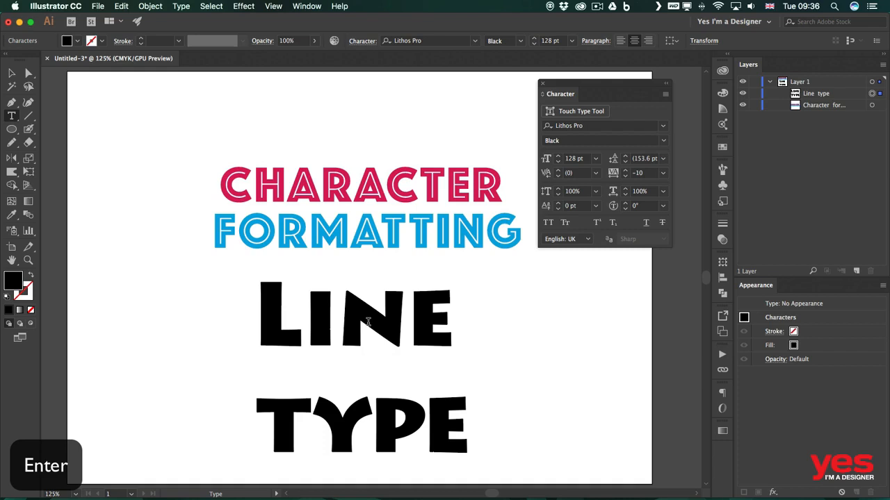
- Select both lines of the "Line type" text, try a leading of 18 pt, and set the leading to 72 pt
left_click_drag(470, 438, 247, 348)
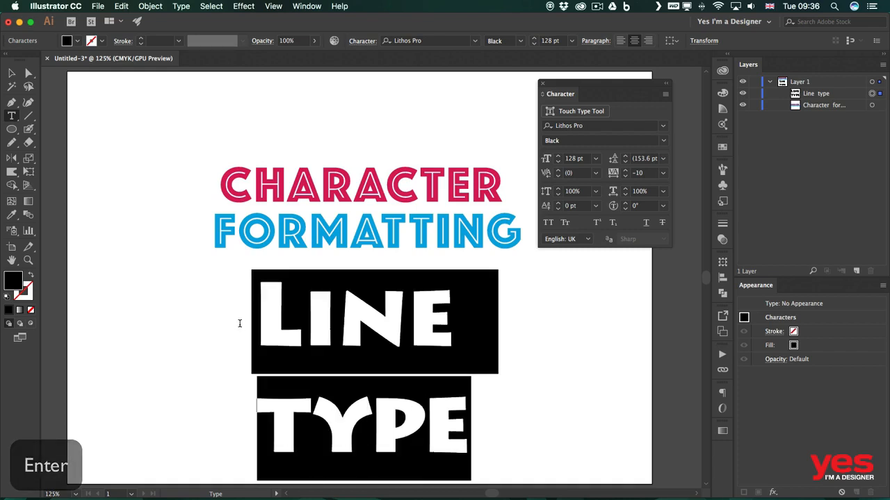
left_click(307, 348)
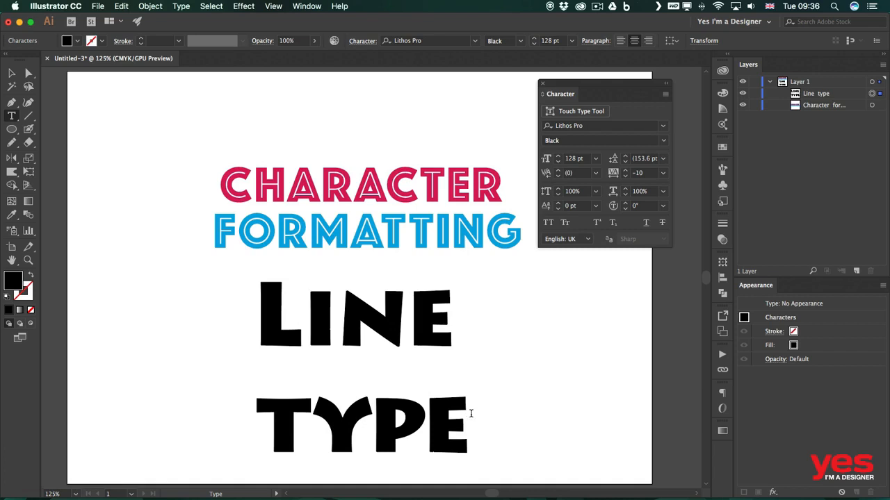
left_click_drag(471, 414, 215, 292)
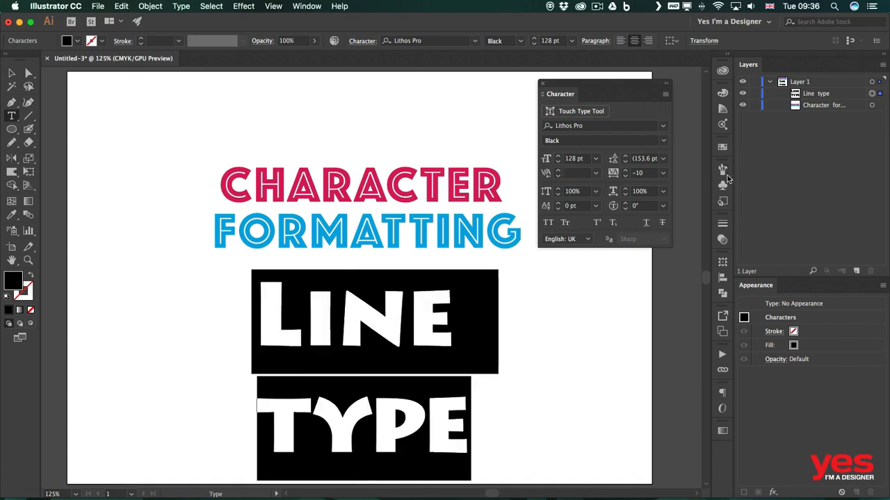
left_click(663, 159)
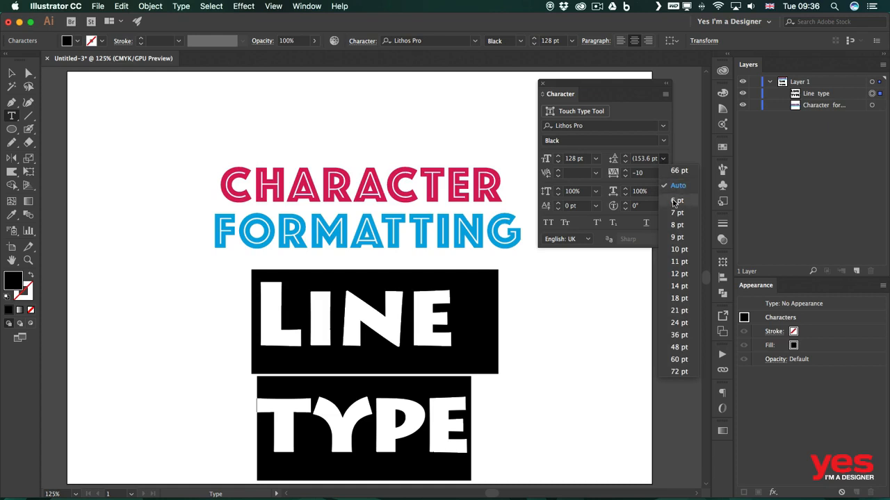
left_click(684, 298)
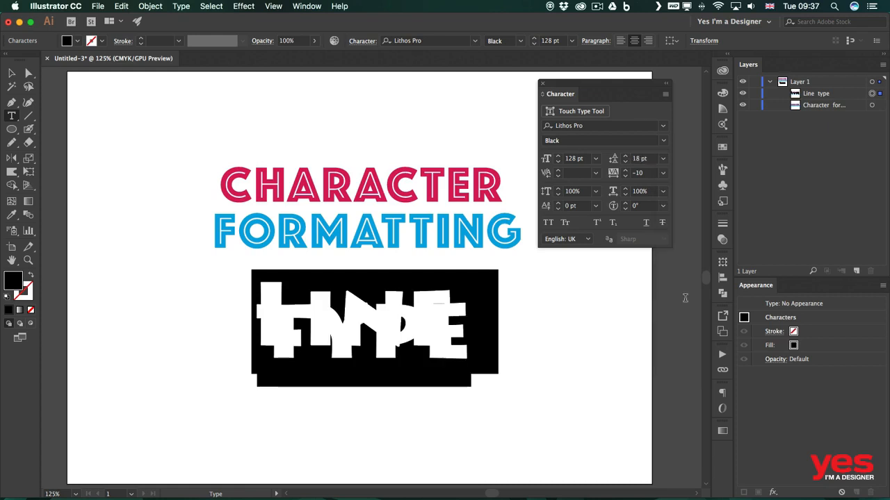
left_click(663, 160)
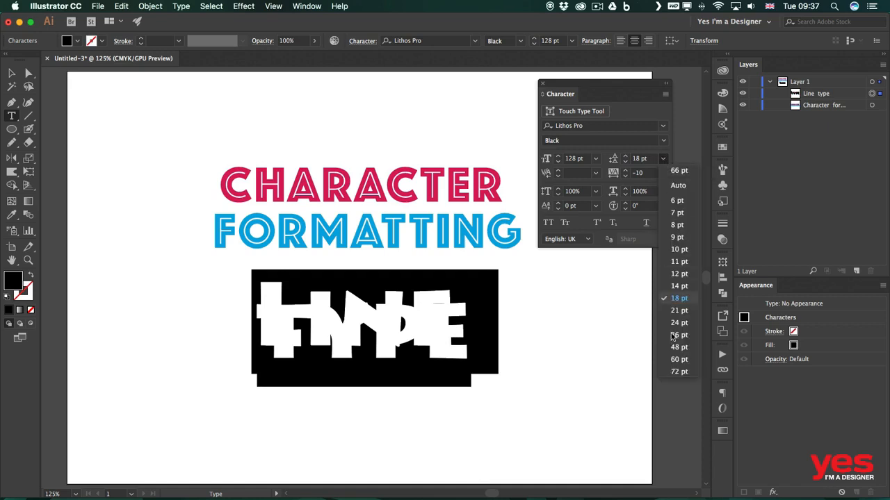
left_click(677, 373)
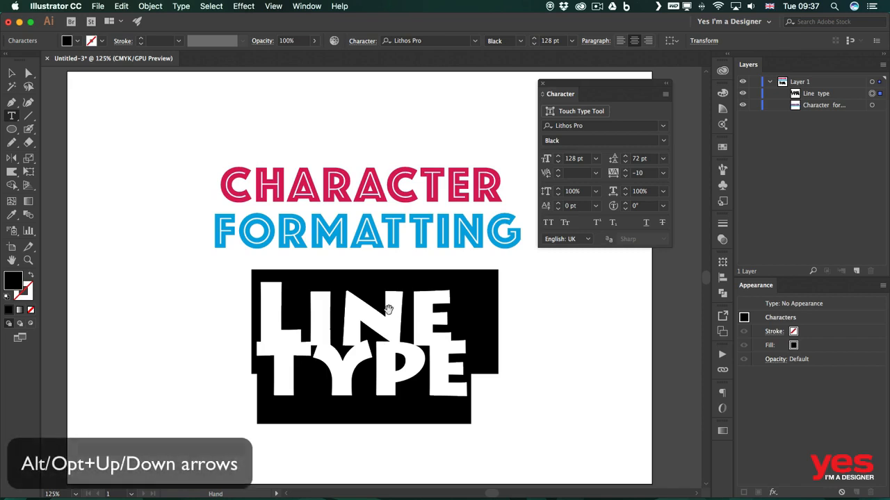
- Adjust the leading of the two selected lines in small increments, ending at 100 pt
key("alt+Up")
key("alt+Down")
key("alt+Down")
key("alt+Down")
key("alt+Down")
key("alt+Down")
key("alt+Down")
key("alt+Down")
key("alt+Down")
key("alt+Down")
key("alt+Down")
key("alt+Down")
key("alt+Down")
key("alt+Down")
key("alt+Down")
key("alt+Down")
key("alt+Down")
key("alt+Down")
key("alt+Down")
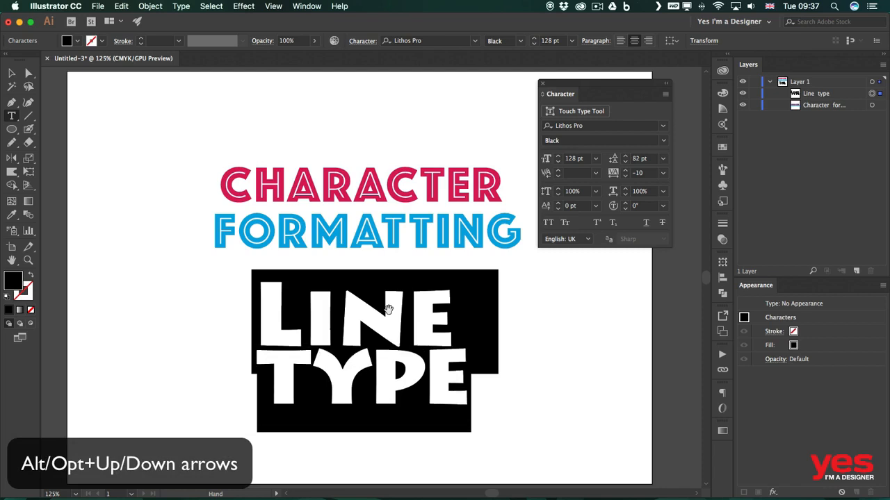
key("alt+Up")
key("alt+Up")
key("alt+Up")
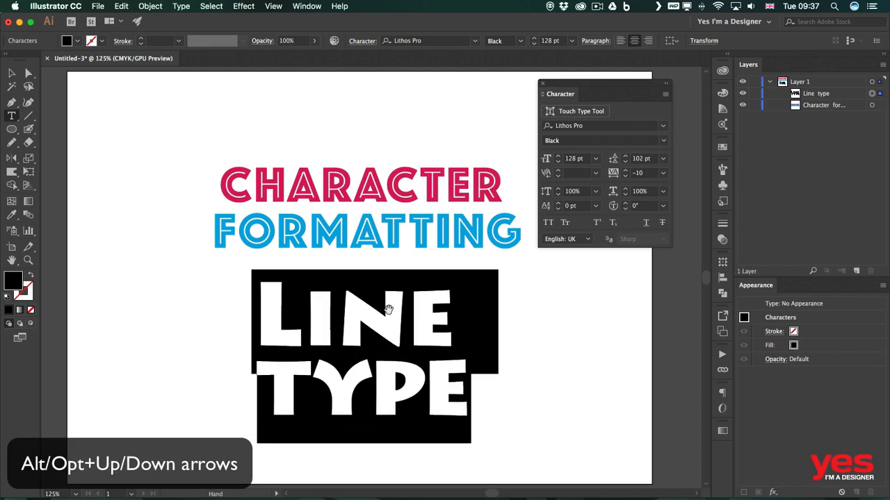
key("alt+Down")
key("alt+Up")
key("alt+Up")
key("alt+Up")
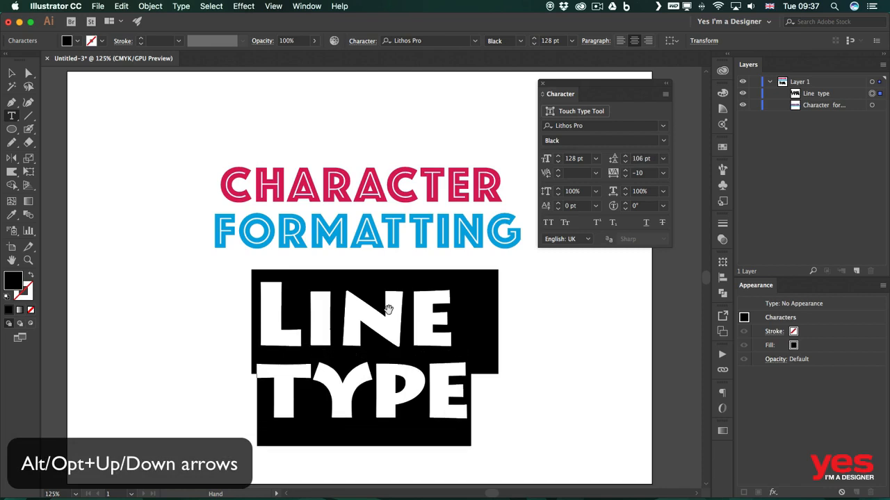
key("alt+Down")
key("alt+Down")
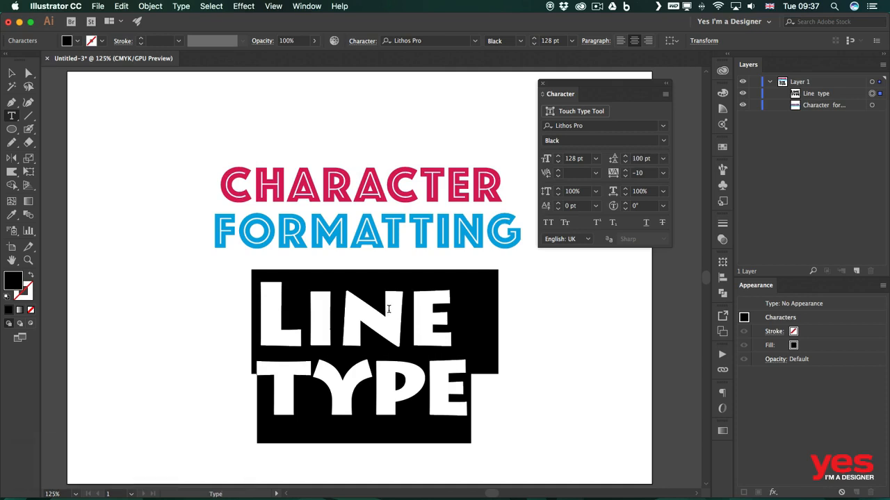
- Try a horizontal scale of 150% on only the word "Line" and undo the change
double_click(388, 308)
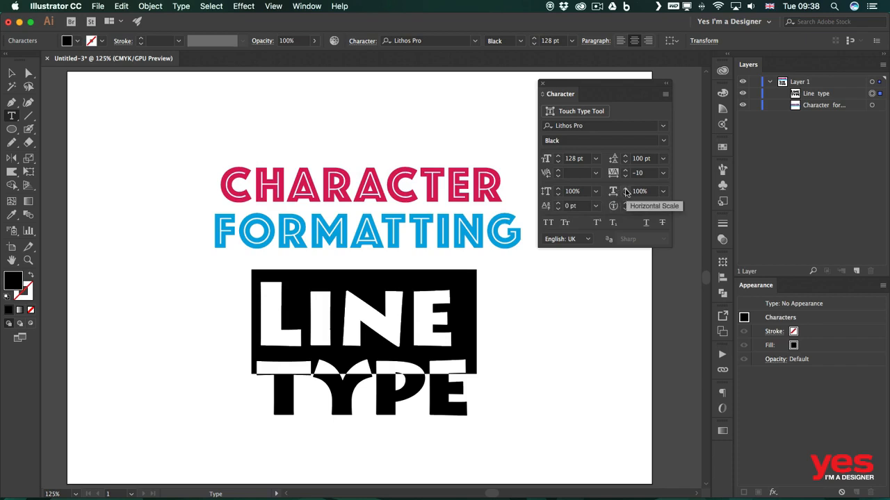
left_click(626, 189)
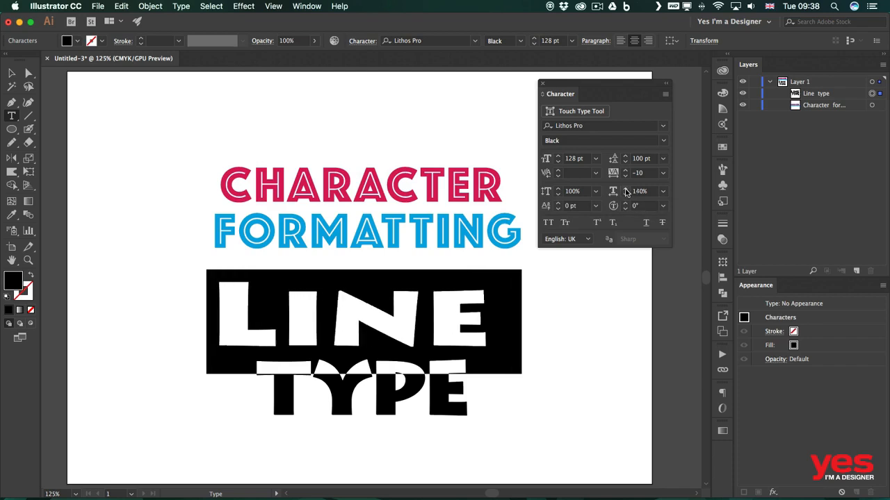
left_click(626, 190)
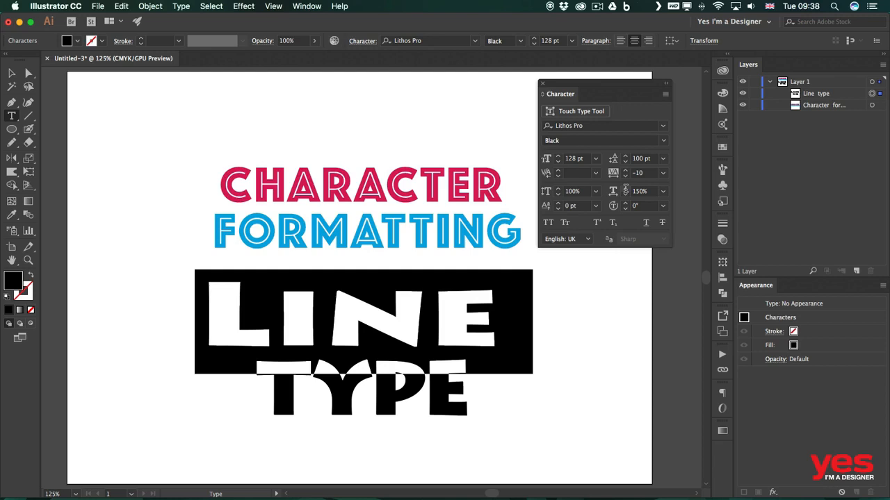
key("super+z")
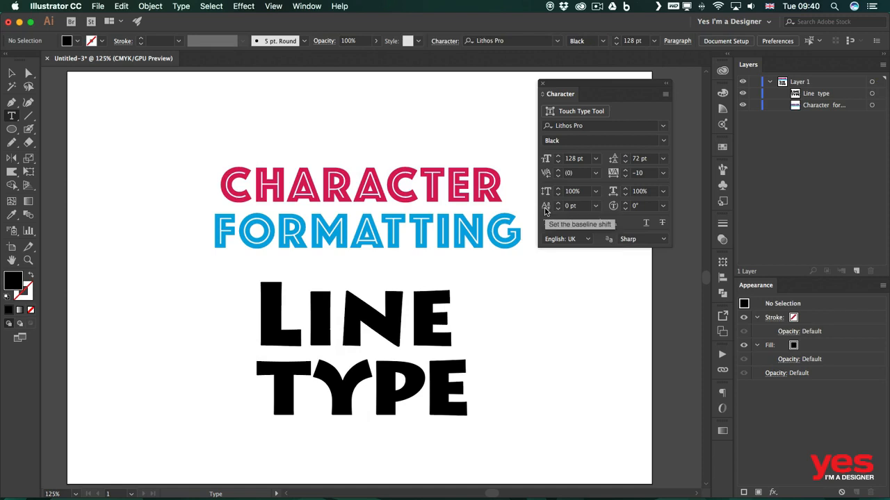
- Show the rulers and place horizontal guides along the baselines of "Line" and "type"
key("super+r")
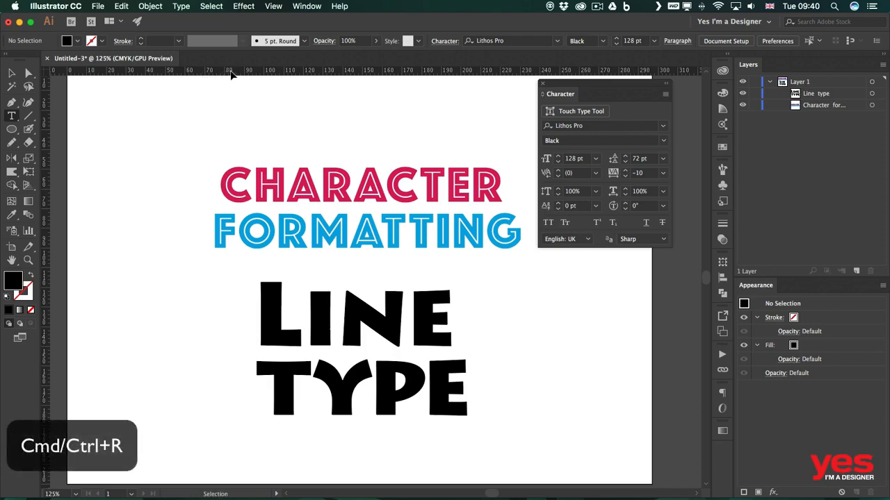
left_click_drag(231, 74, 328, 346)
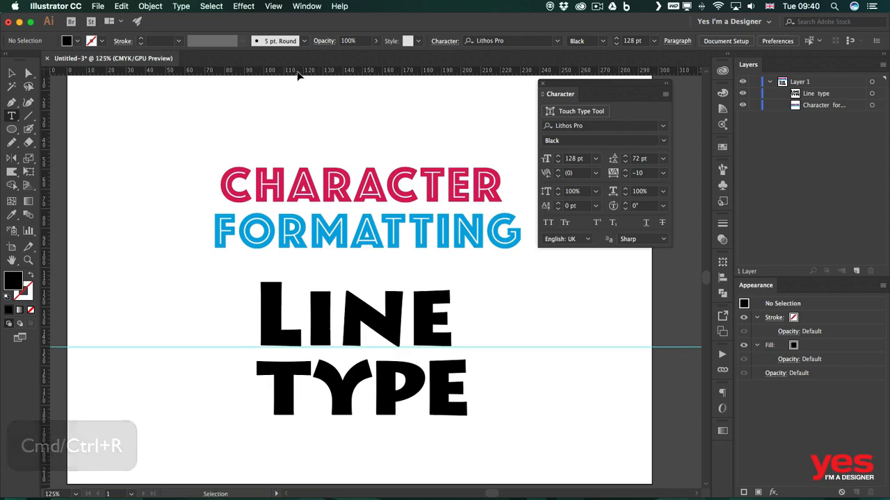
left_click_drag(297, 75, 355, 415)
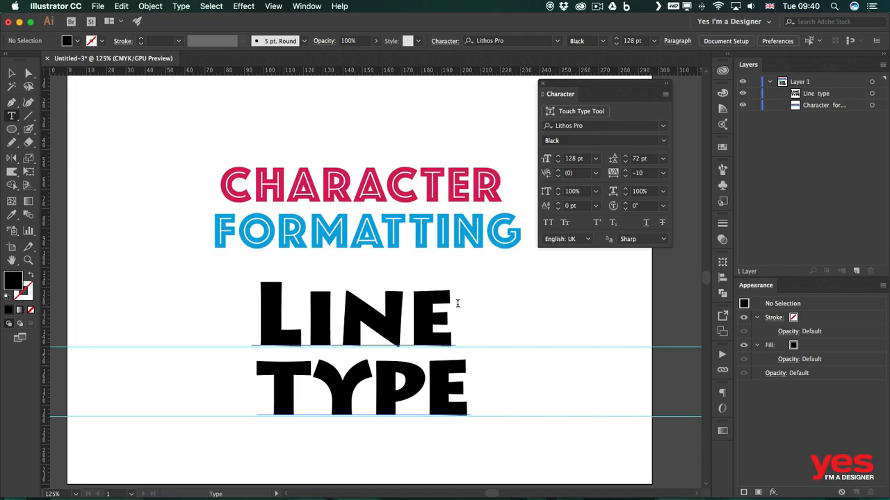
- Select the "e" of the word "Line" and raise its baseline shift to 5 pt
left_click_drag(458, 303, 419, 306)
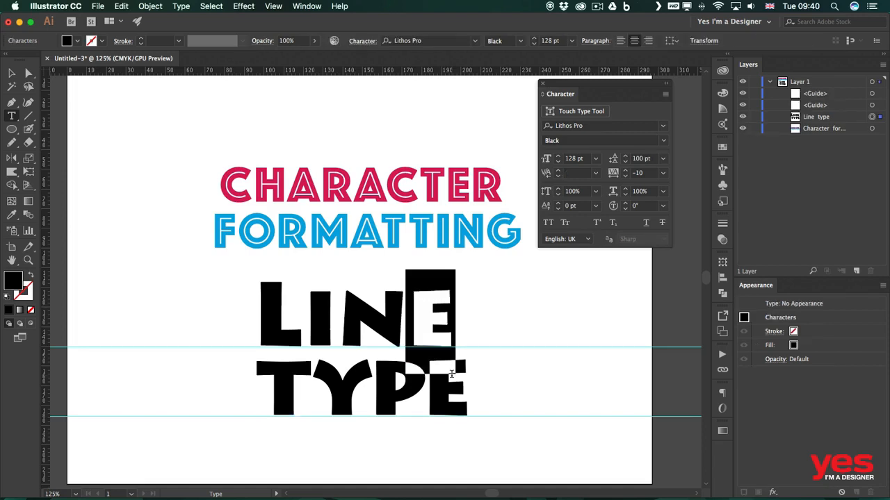
left_click(557, 203)
left_click(557, 203)
left_click(557, 203)
left_click(557, 203)
left_click(558, 203)
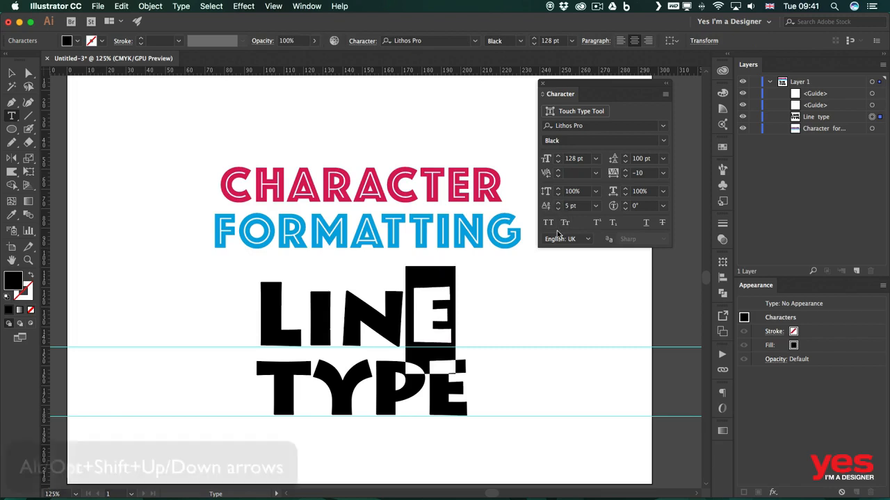
- Try baseline shifts between -17 pt and 21 pt on the "e" of "Line", and set it to -1 pt
key("alt")
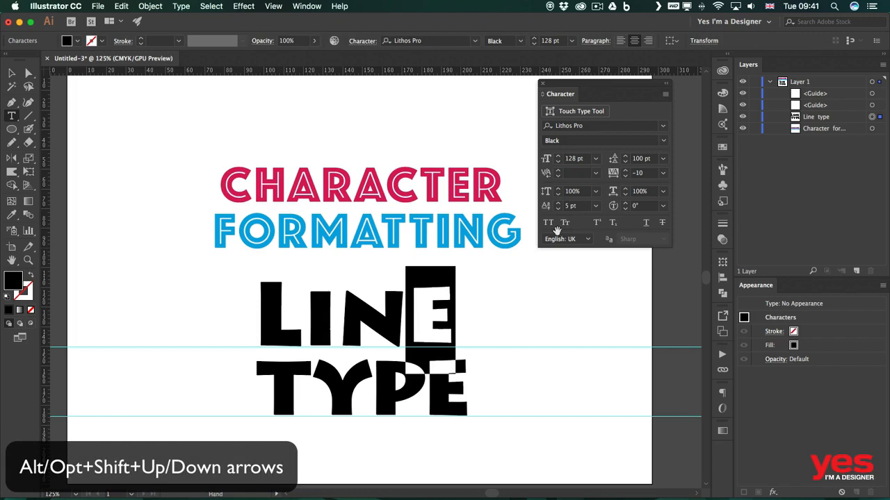
key("alt+shift+Up")
key("alt+shift+Up")
key("alt+shift+Up")
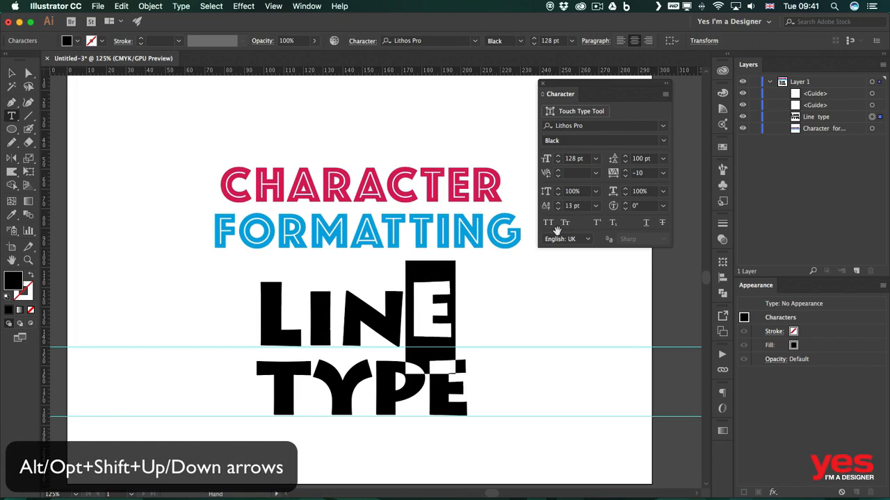
key("alt+shift+Down")
key("alt+shift+Down")
key("alt+shift+Down")
key("alt+shift+Down")
key("alt+shift+Down")
key("alt+shift+Down")
key("alt+shift+Down")
key("alt+shift+Down")
key("alt+shift+Down")
key("alt+shift+Down")
key("alt+shift+Down")
key("alt+shift+Down")
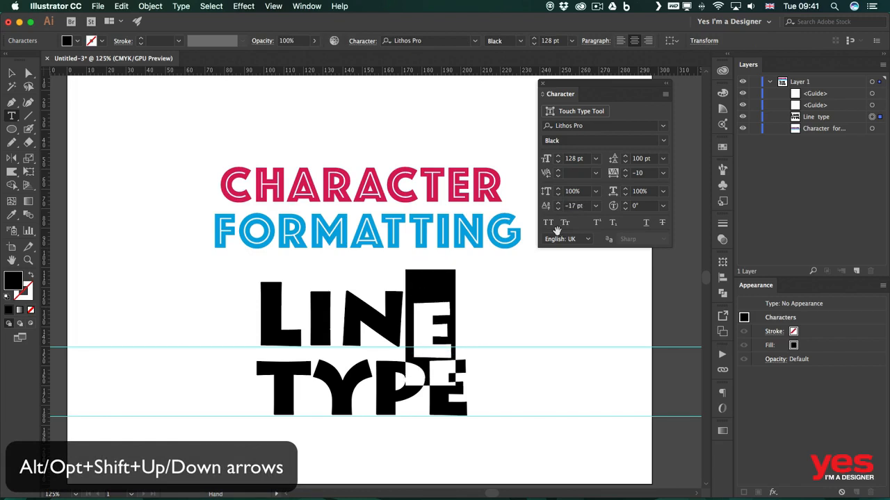
key("alt+shift+Up")
key("alt+shift+Up")
key("alt+shift+Up")
key("alt+shift+Up")
key("alt+shift+Up")
key("alt+shift+Up")
key("alt+shift+Up")
key("alt+shift+Up")
key("alt+shift+Up")
key("alt+shift+Up")
key("alt+shift+Up")
key("alt+shift+Up")
key("alt+shift+Up")
key("alt+shift+Up")
key("alt+shift+Up")
key("alt+shift+Up")
key("alt+shift+Up")
key("alt+shift+Up")
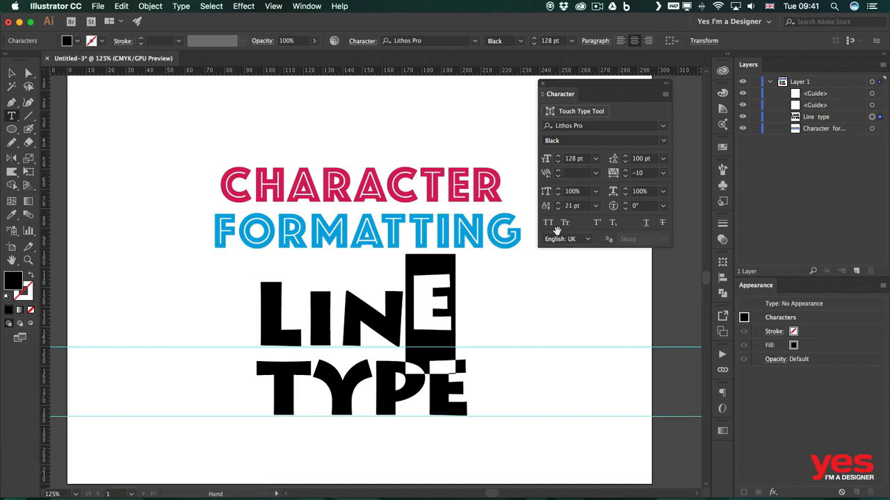
key("alt+shift+Down")
key("alt+shift+Down")
key("alt+shift+Down")
key("alt+shift+Down")
key("alt+shift+Down")
key("alt+shift+Down")
key("alt+shift+Down")
key("alt+shift+Down")
key("alt+shift+Down")
key("alt+shift+Down")
key("alt+shift+Down")
key("alt+shift+Down")
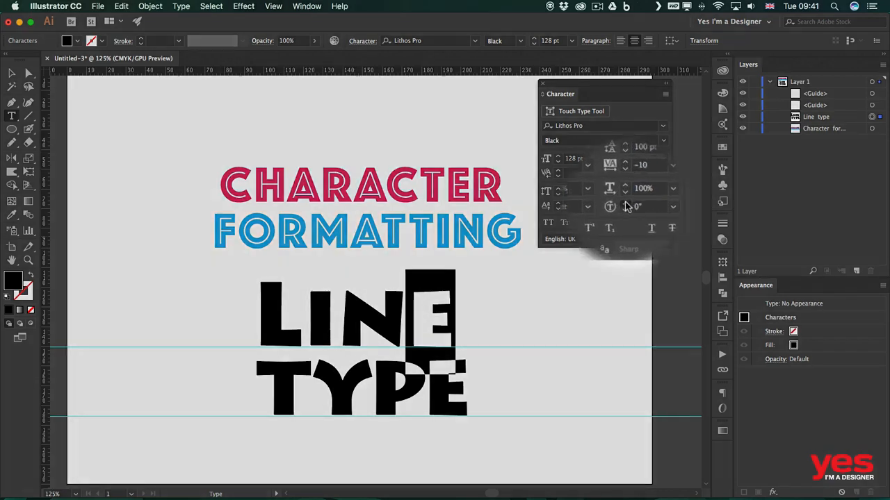
- Set the character rotation of the "e" in "Line" to 10°
left_click(625, 203)
left_click(625, 203)
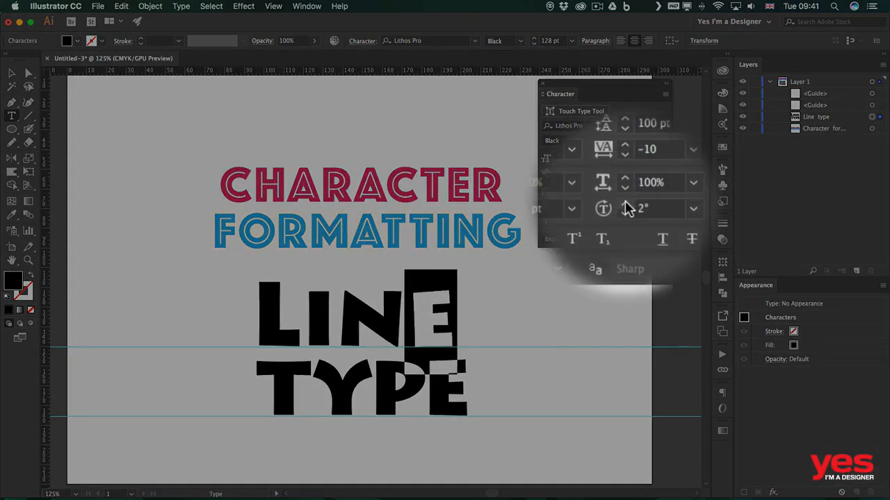
left_click(625, 203)
left_click(625, 203)
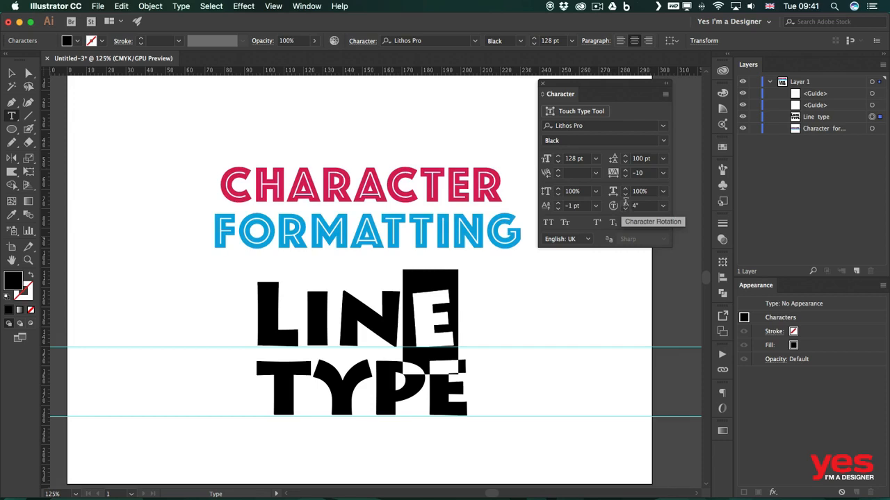
left_click(625, 203, "shift")
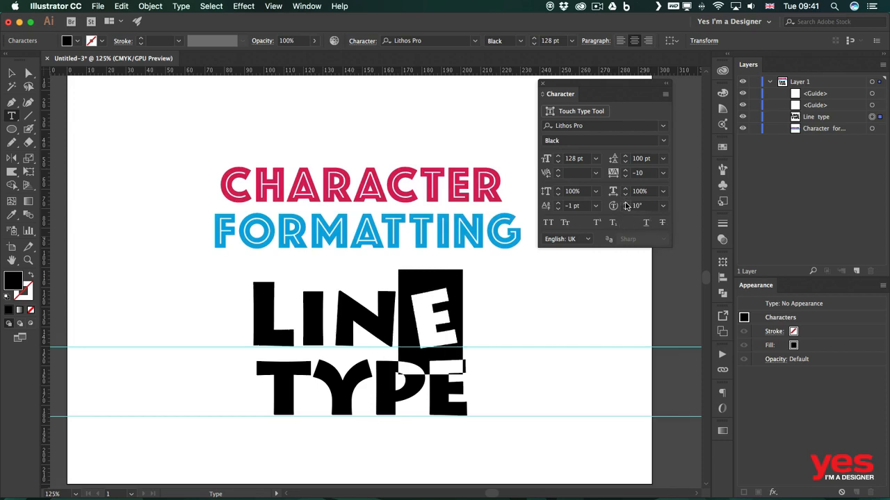
- Try a character rotation of -10° on the "e" of "Line", reset it to 0° and deselect the letter
left_click(625, 203, "shift")
left_click(625, 209, "shift")
left_click(625, 209, "shift")
left_click(625, 209, "shift")
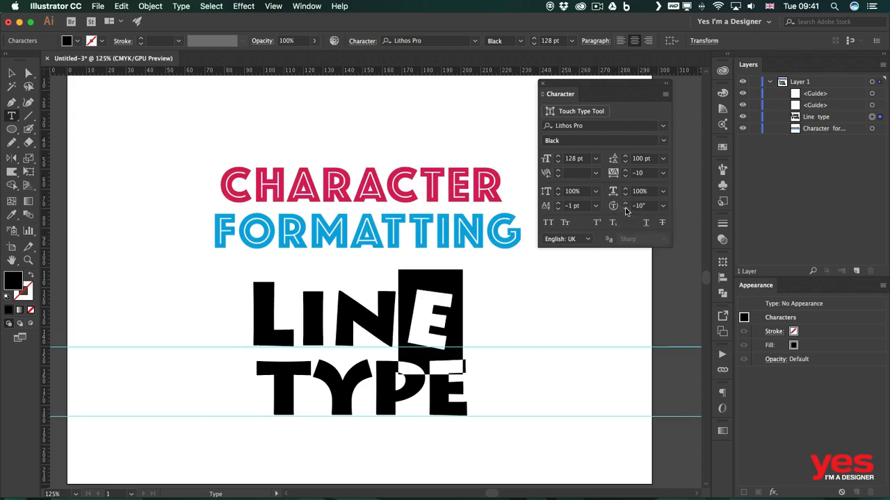
left_click(625, 209, "shift")
left_click(626, 202, "shift")
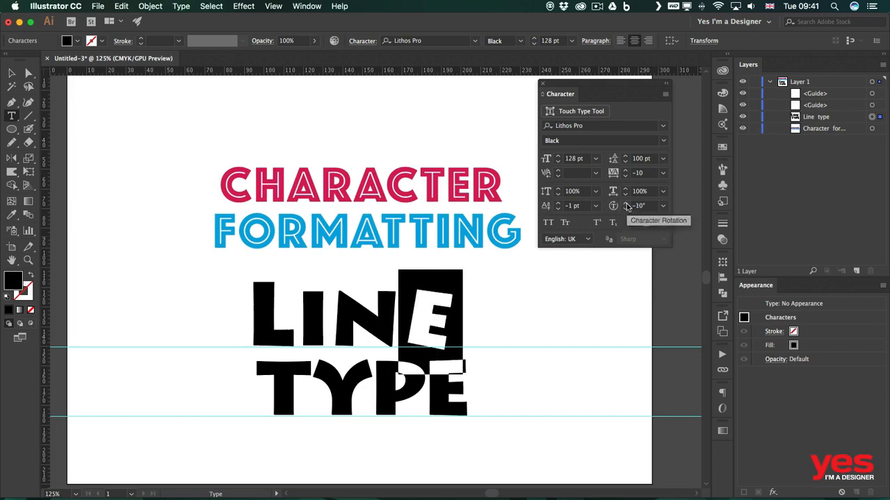
left_click(626, 202, "shift")
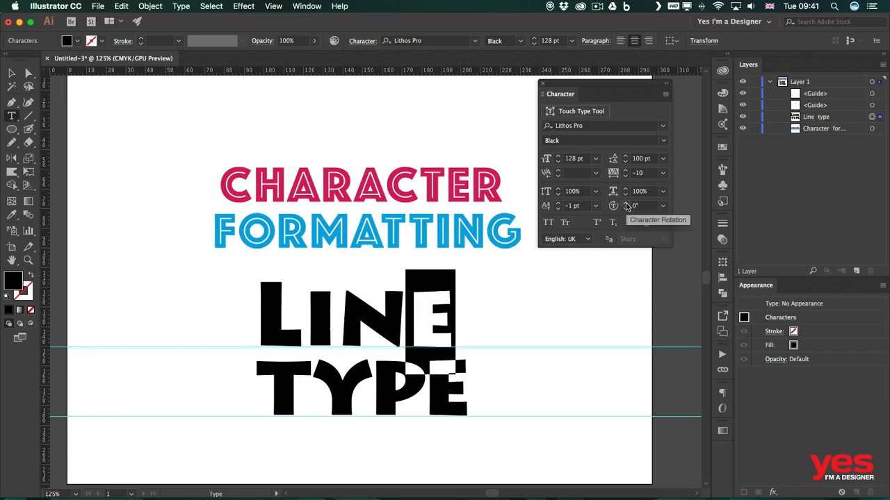
left_click(485, 258)
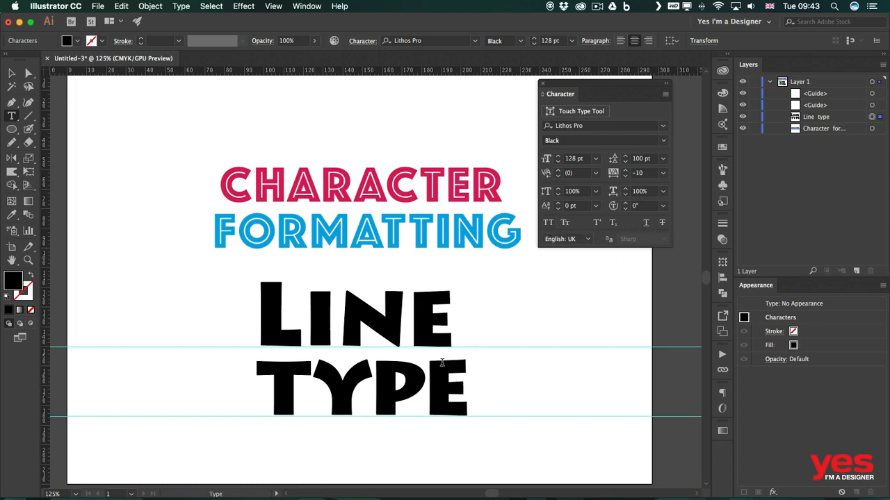
- Select the whole "Line type" text and change its font to Myriad Pro
left_click_drag(471, 410, 263, 321)
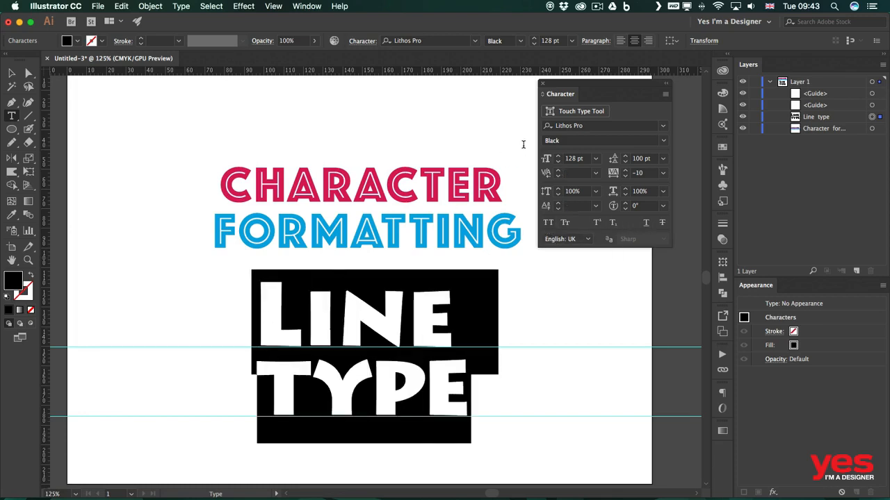
left_click(662, 126)
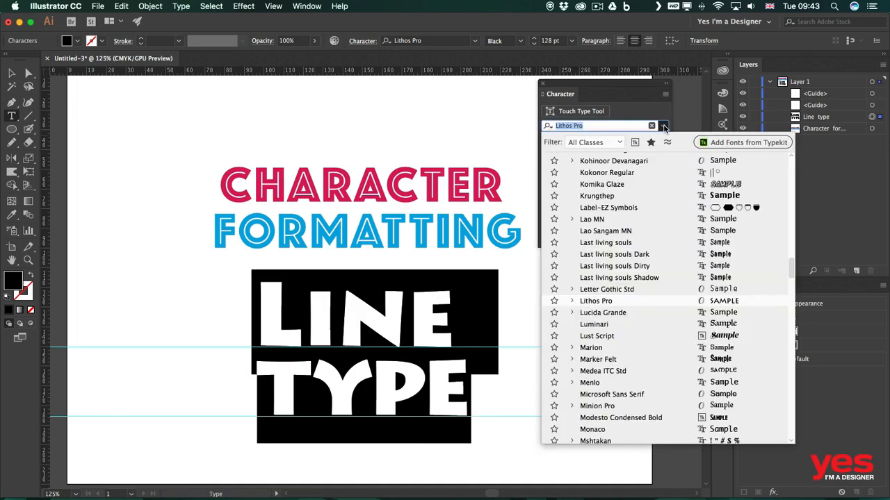
scroll(633, 171, "up", 15)
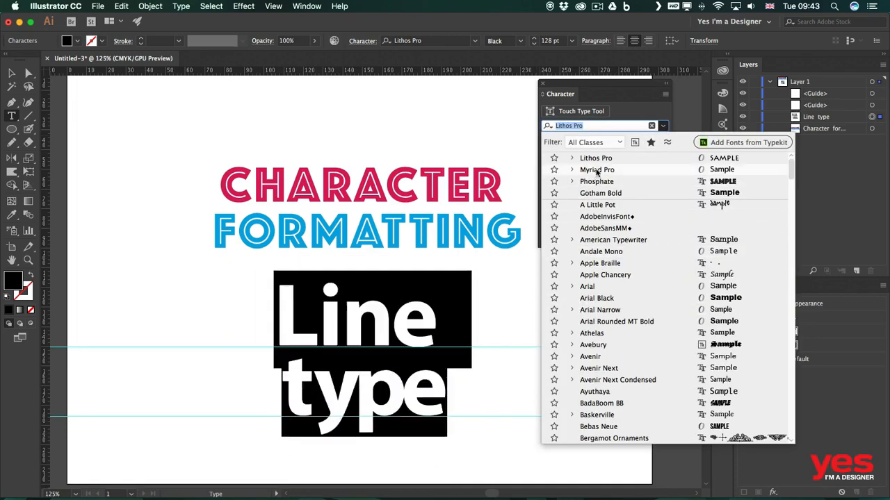
left_click(596, 171)
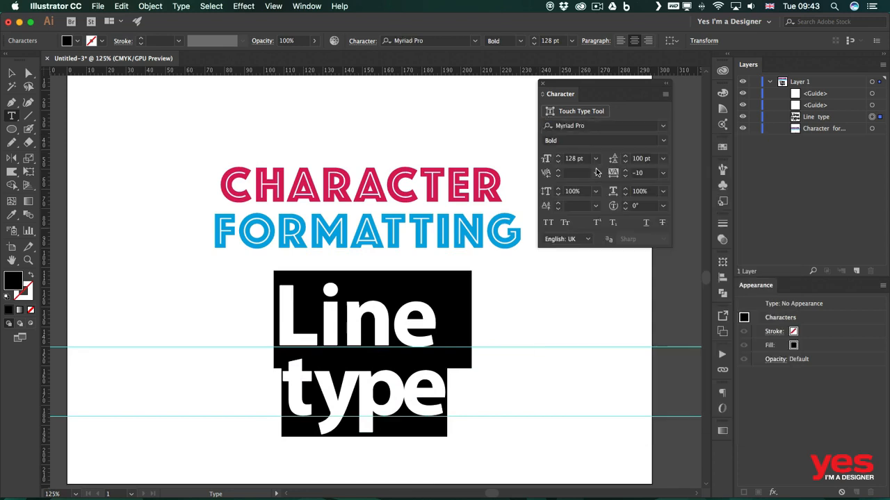
- Try All Caps and Small Caps on the selected "Line type" text, turning each one off again
left_click(548, 225)
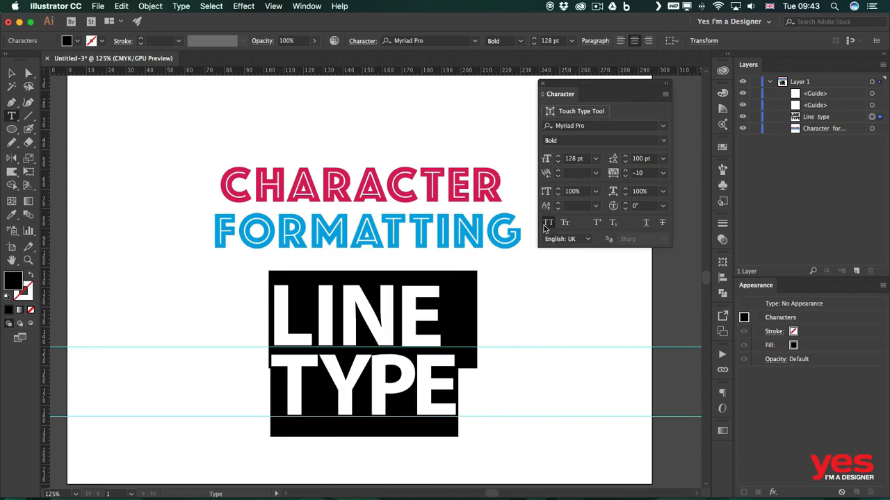
left_click(547, 224)
left_click(548, 224)
left_click(548, 225)
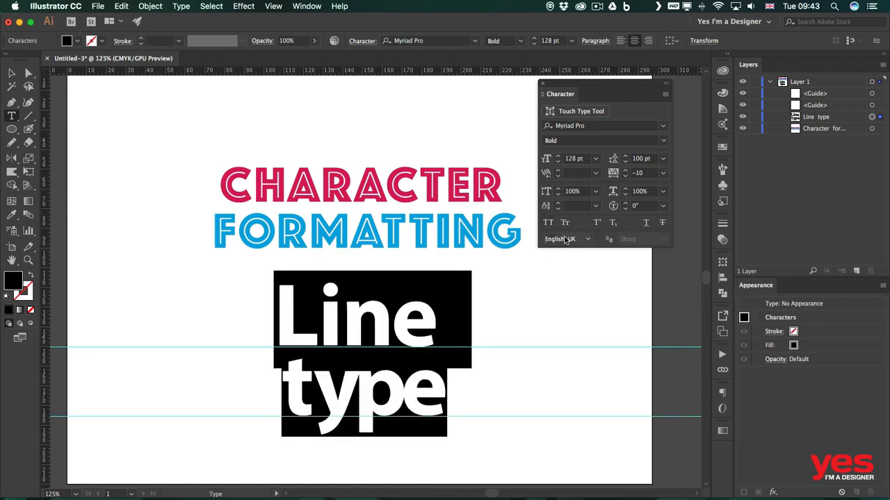
left_click(566, 223)
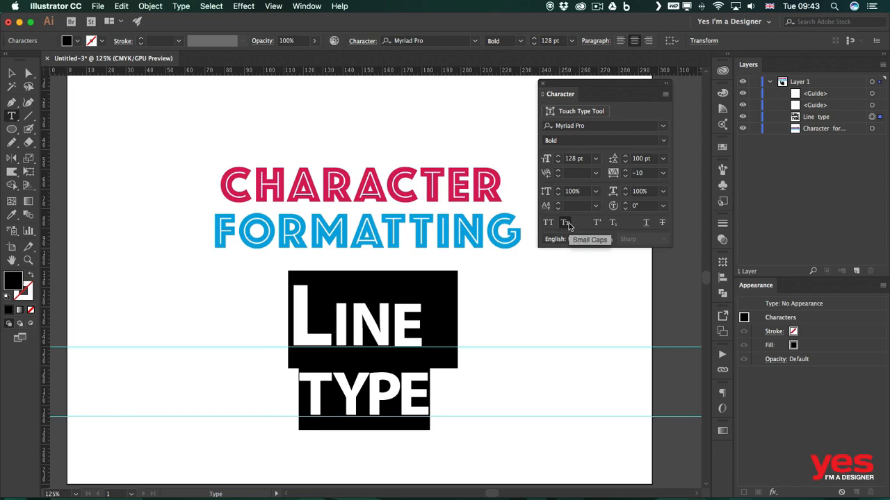
left_click(567, 224)
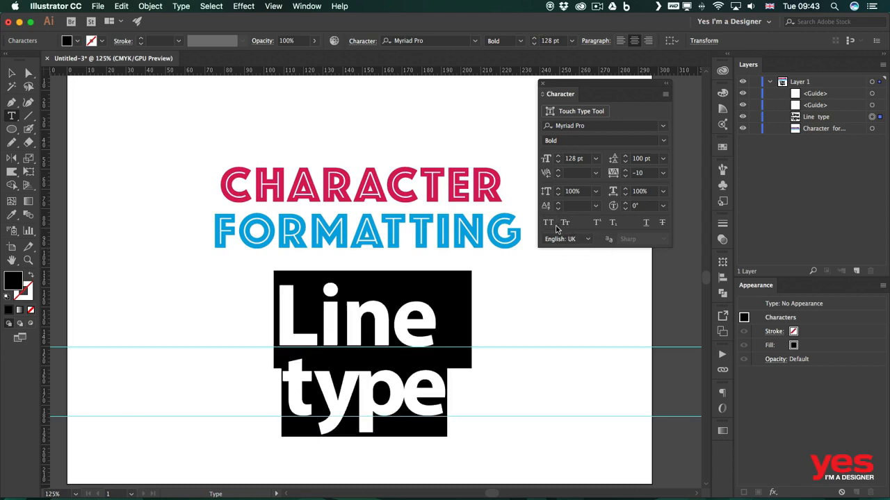
- Select the "e" of "Line", try Superscript on it and switch it to Subscript
left_click(436, 319)
left_click(404, 313, "shift")
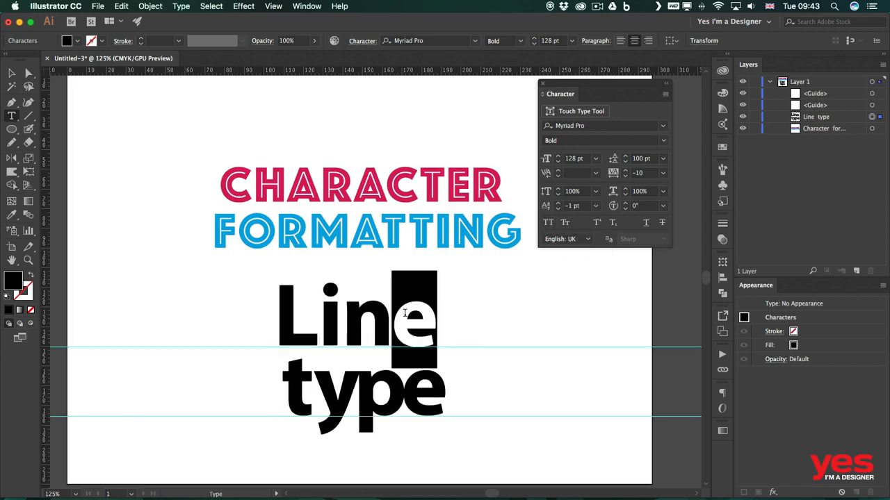
left_click(596, 224)
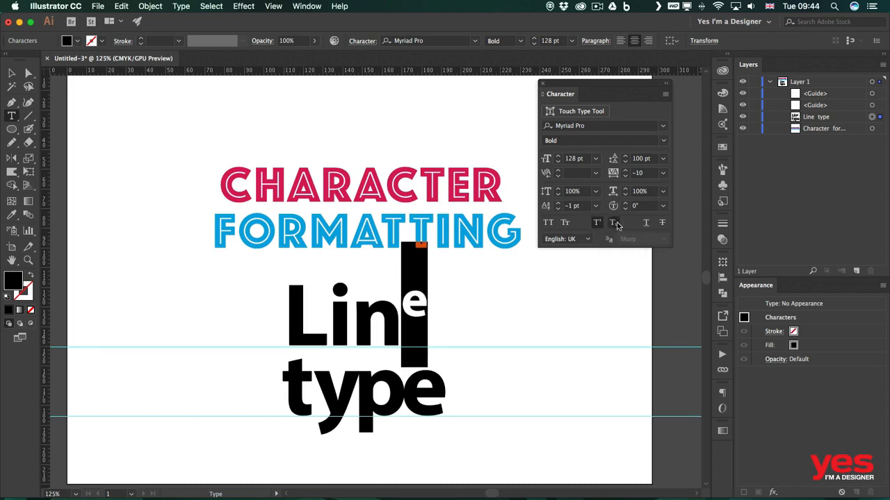
left_click(615, 223)
left_click(403, 334)
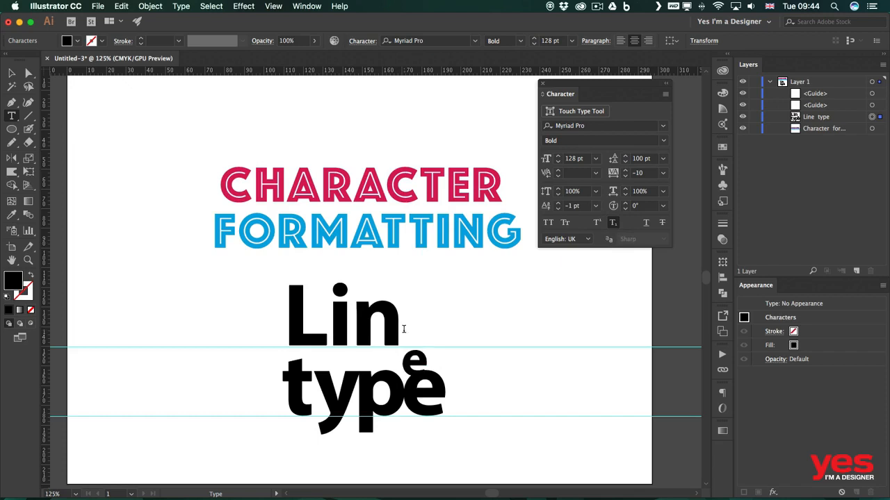
- Underline the letters "Lin" and apply Strikethrough to the word "type"
left_click_drag(402, 319, 271, 312)
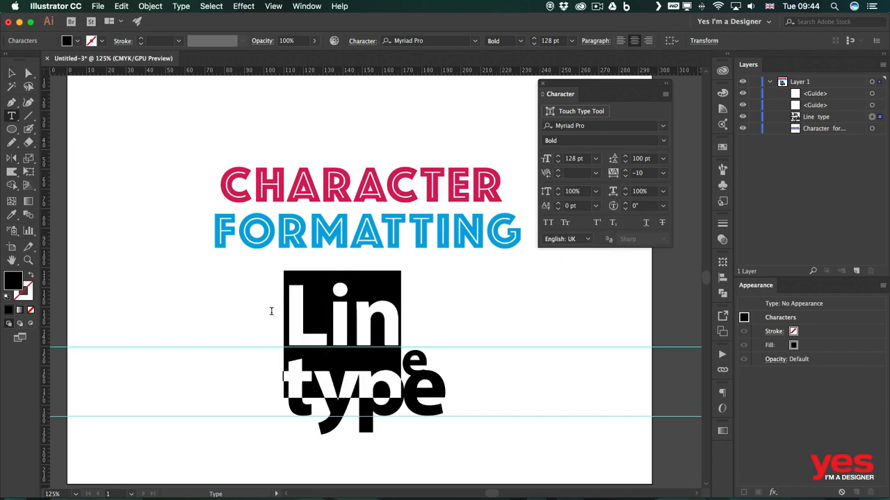
left_click(646, 223)
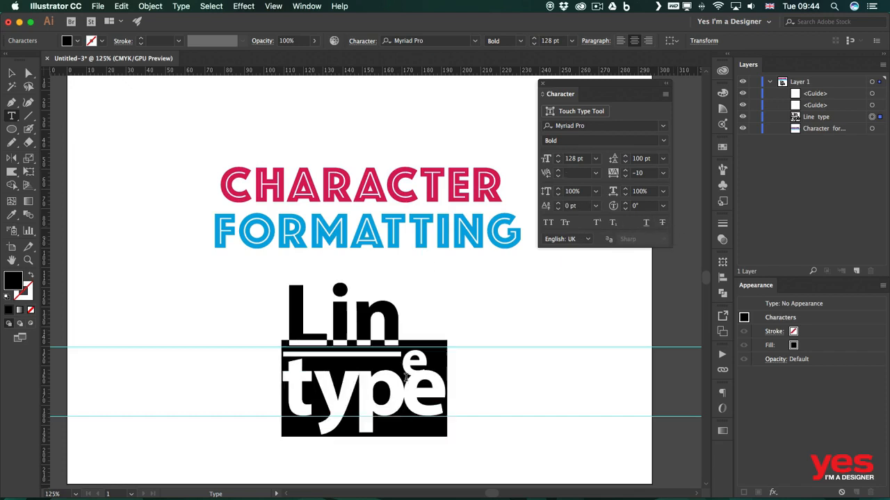
left_click(660, 224)
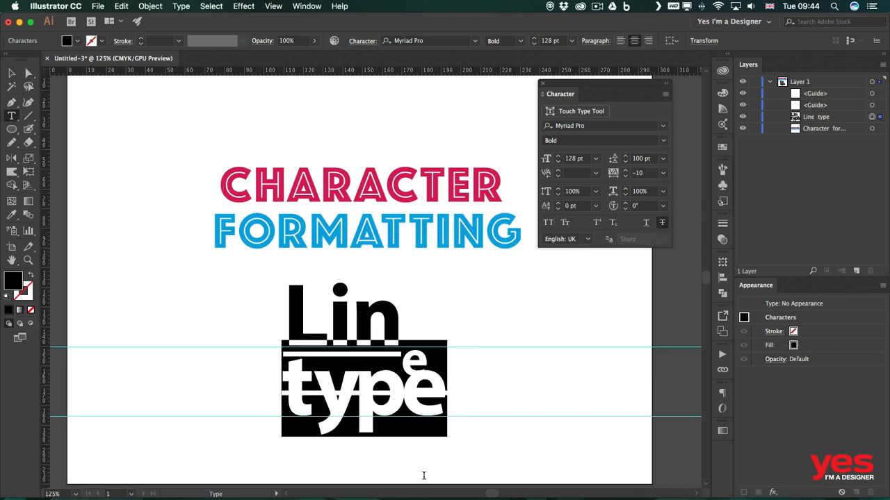
left_click(377, 374)
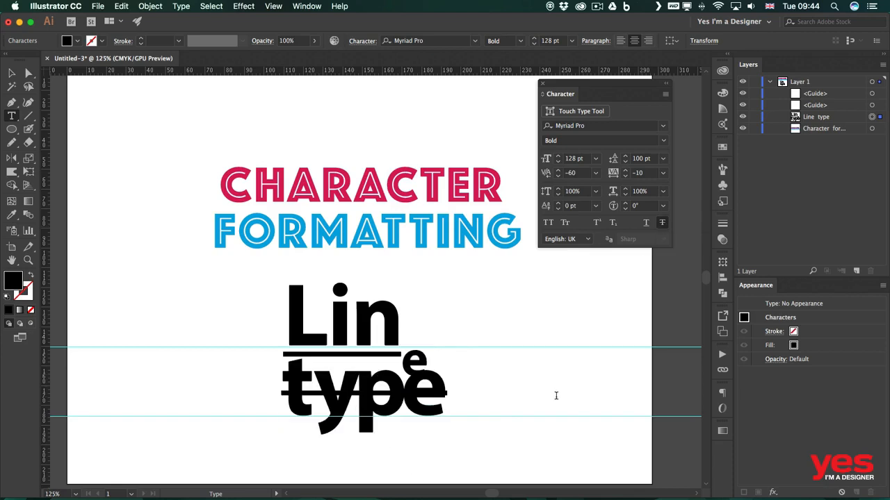